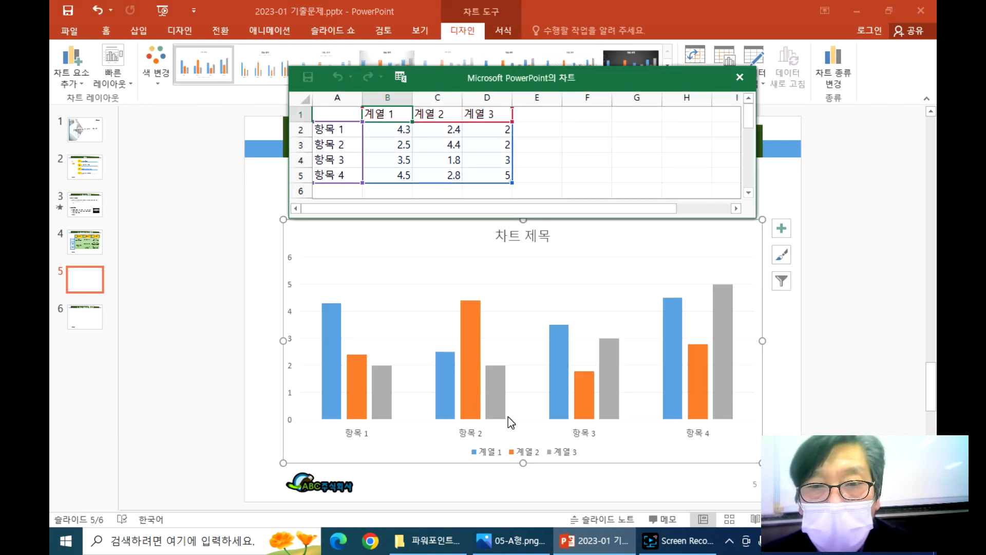
Move the chart data window down over the chart, and go over its series and category headings
{"action": "left_click_drag", "start_coordinate": [506, 90], "coordinate": [440, 162]}
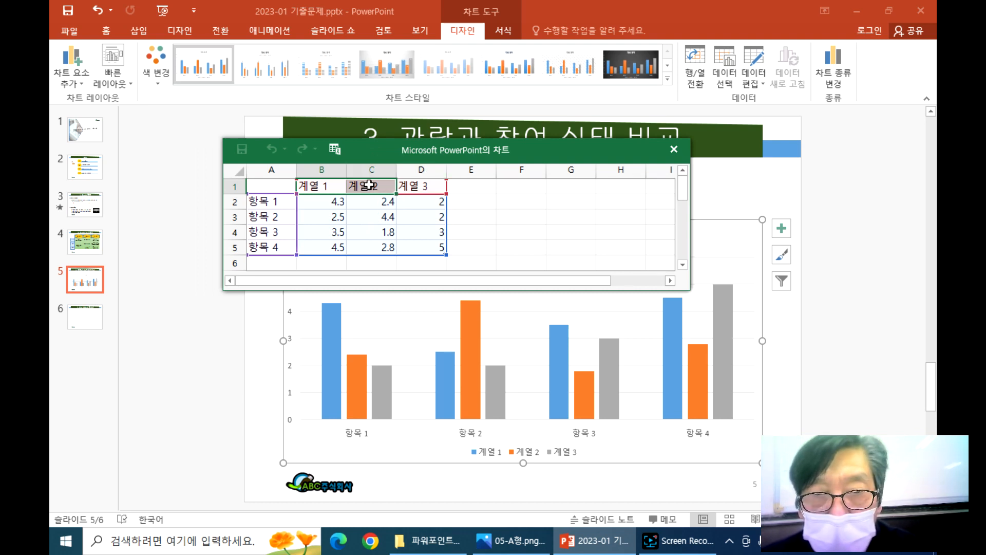
{"action": "left_click_drag", "start_coordinate": [272, 202], "coordinate": [268, 266]}
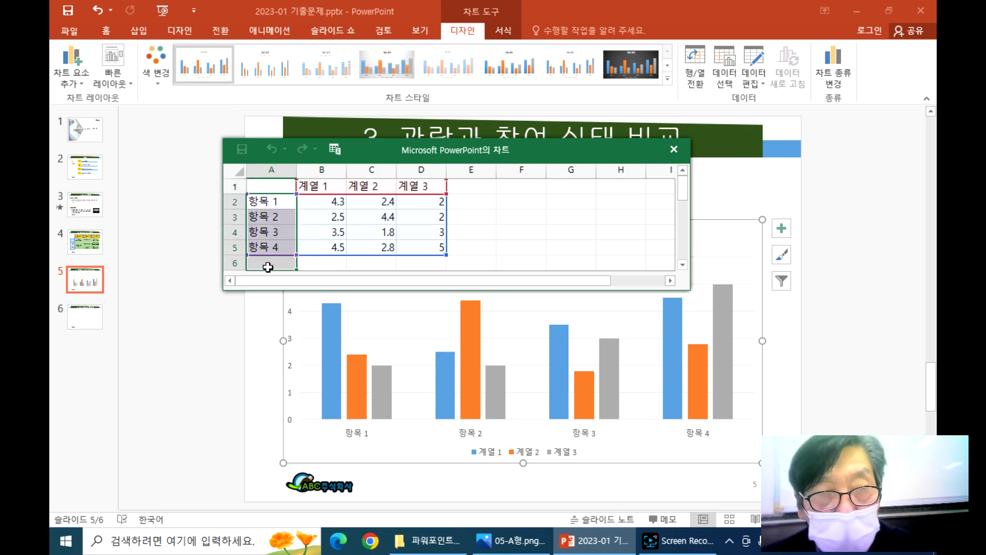
{"action": "left_click", "coordinate": [329, 232]}
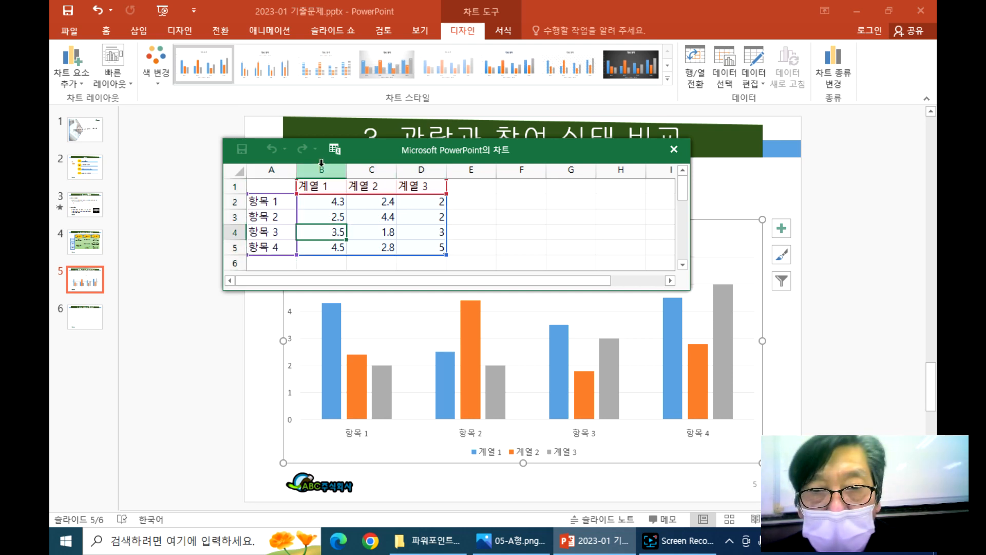
Try clearing the contents of the 계열 3 data in D1:D5, and undo the clearing
{"action": "left_click", "coordinate": [416, 184]}
{"action": "left_click_drag", "start_coordinate": [416, 184], "coordinate": [425, 248]}
{"action": "key", "text": "Delete"}
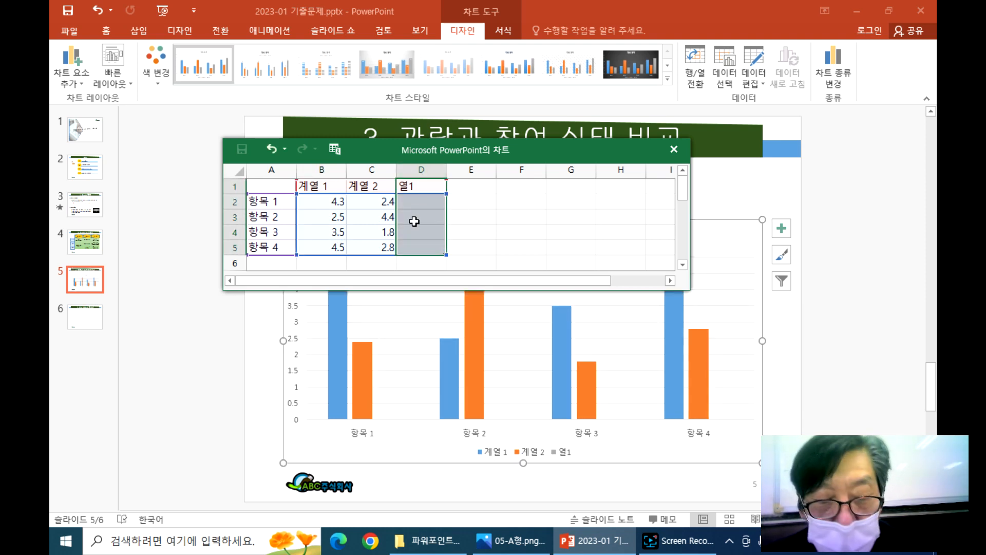
{"action": "key", "text": "ctrl+z"}
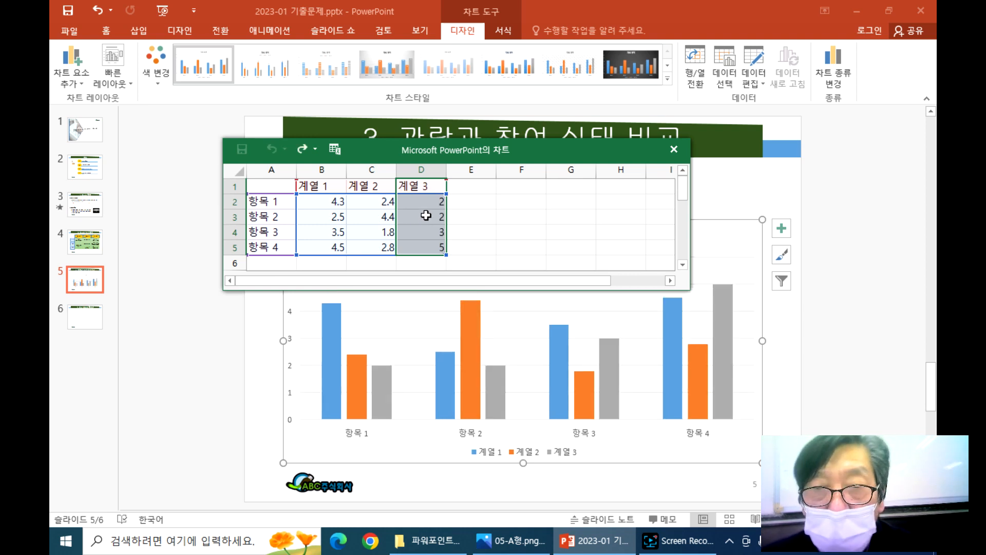
Delete the whole column D holding 계열 3 from the chart data sheet
{"action": "left_click", "coordinate": [426, 170]}
{"action": "right_click", "coordinate": [426, 170]}
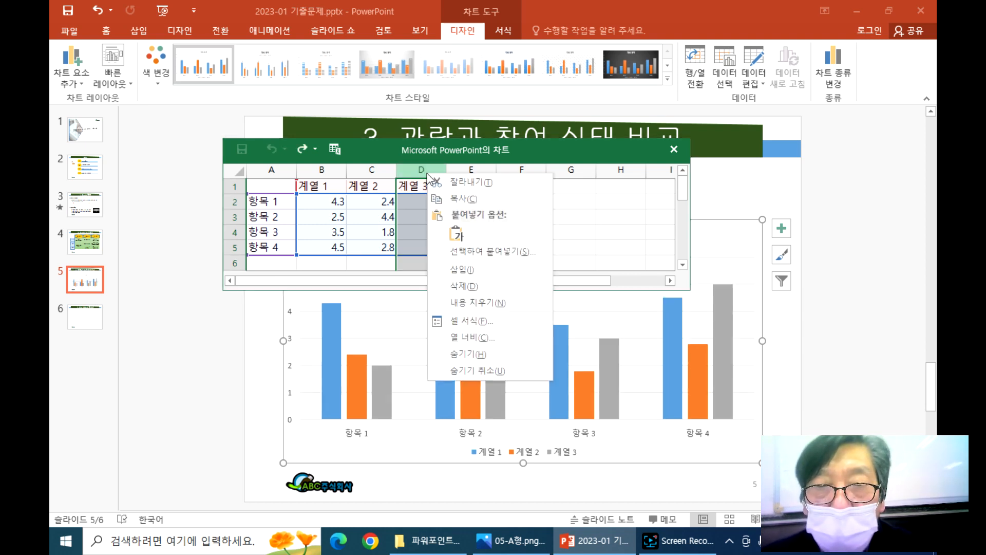
{"action": "left_click", "coordinate": [466, 283]}
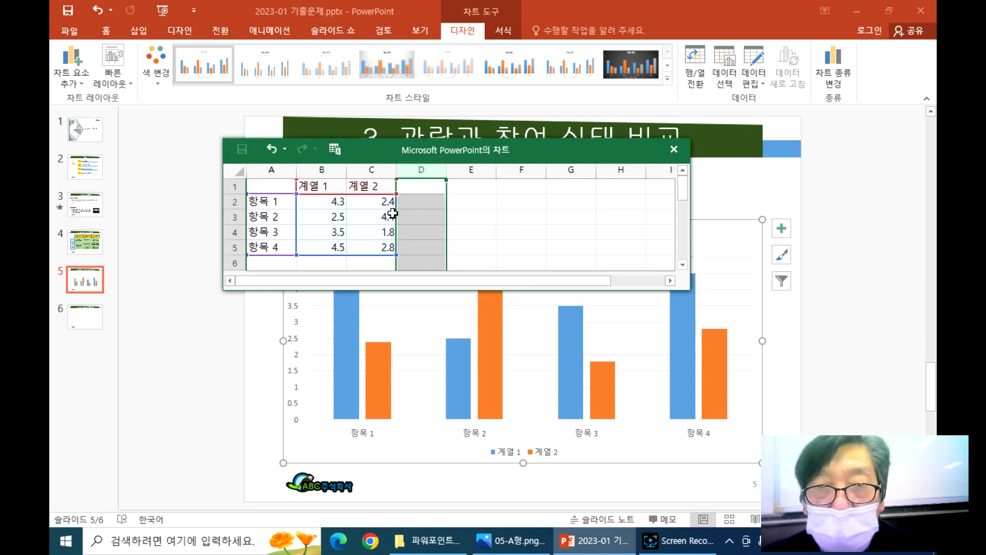
Check the series names in the reference image 05-A형.png, and widen columns B and C of the chart data sheet
{"action": "left_click", "coordinate": [329, 186]}
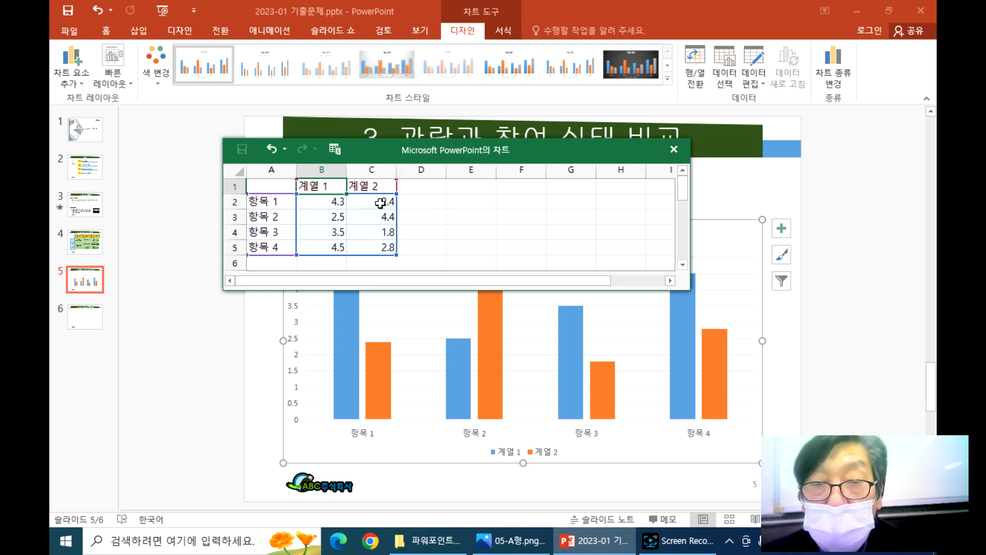
{"action": "left_click", "coordinate": [515, 546]}
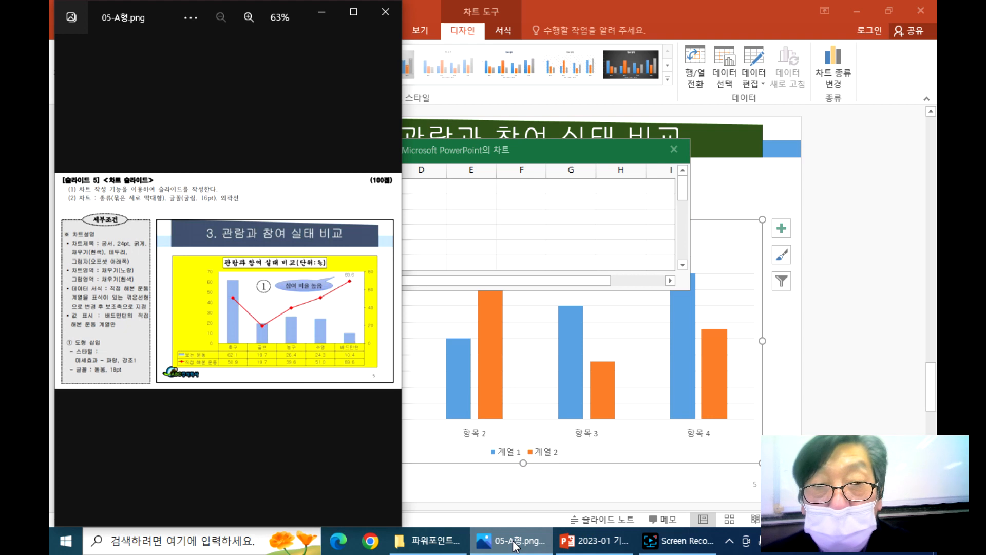
{"action": "left_click", "coordinate": [516, 546]}
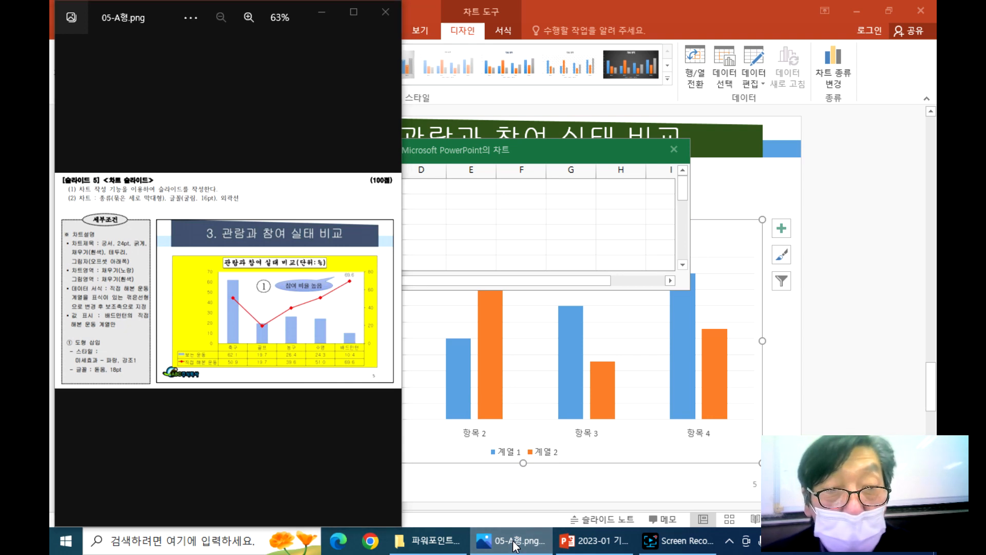
{"action": "left_click", "coordinate": [515, 546]}
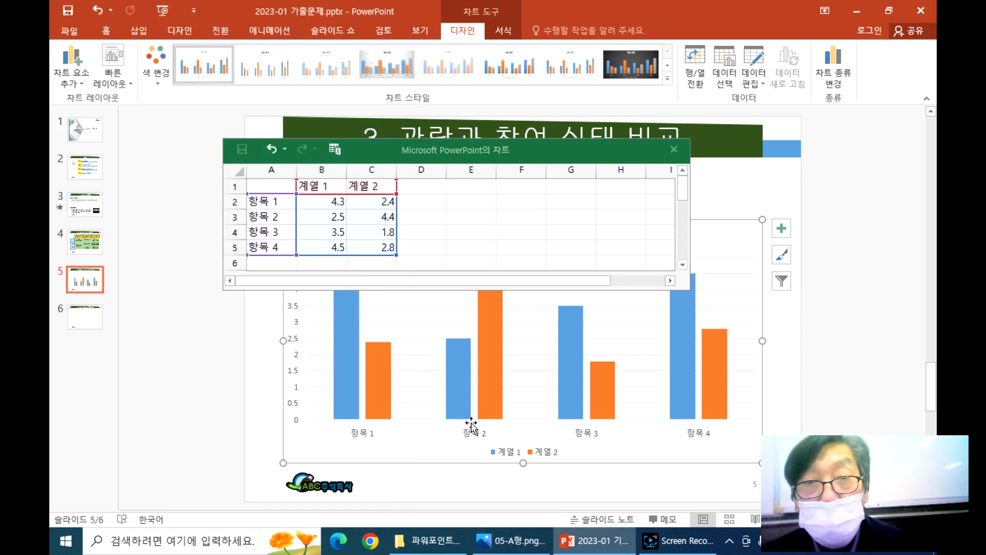
{"action": "left_click", "coordinate": [327, 187]}
{"action": "left_click_drag", "start_coordinate": [347, 170], "coordinate": [472, 169]}
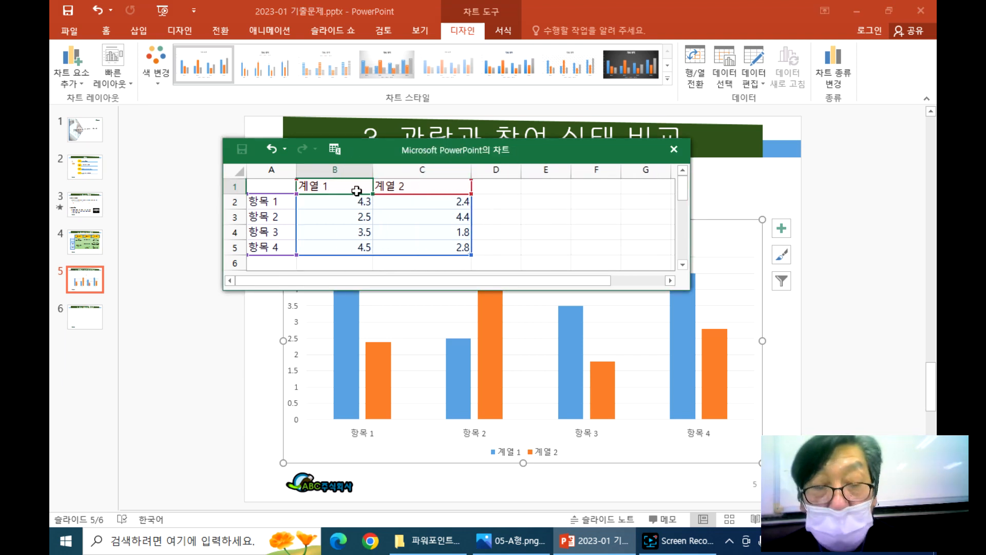
Rename the two series headers in B1 and C1 as 보는 운동 and 직접 해본 운동
{"action": "type", "text": "보는 운ㄷ"}
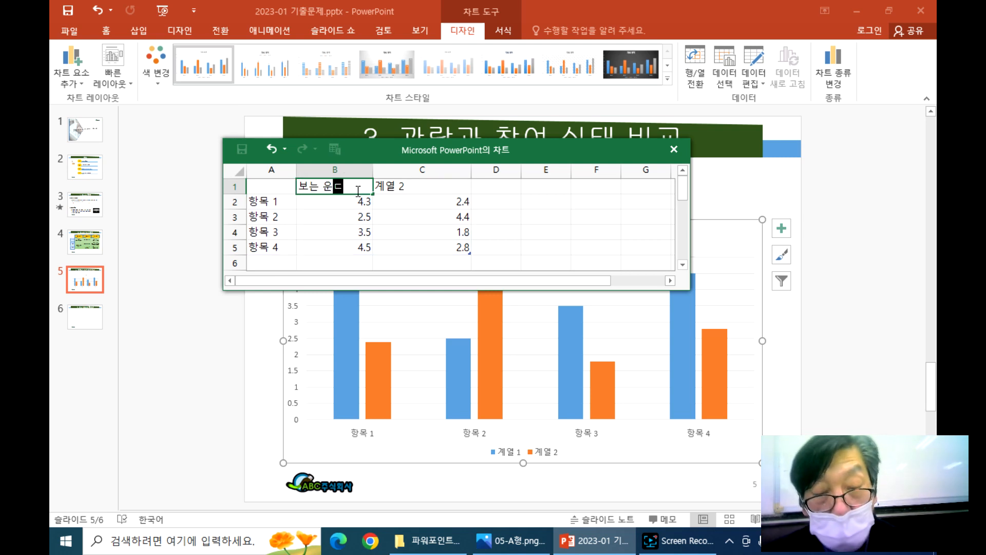
{"action": "key", "text": "Tab"}
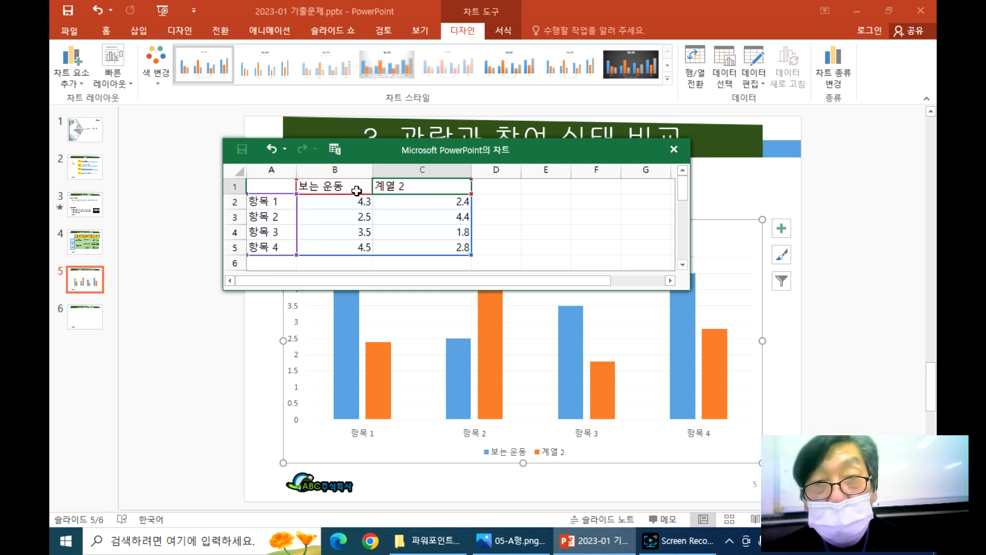
{"action": "type", "text": "지ㄱ접"}
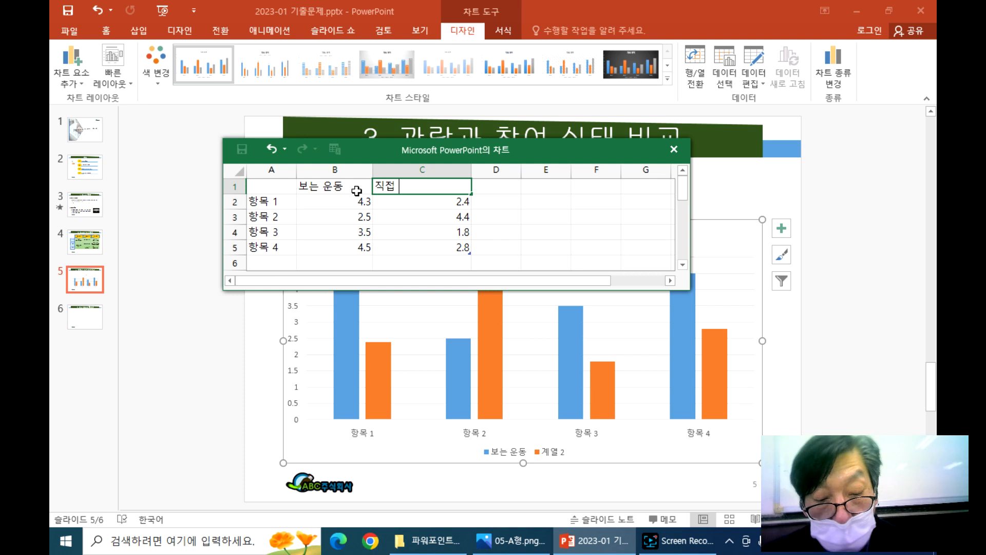
{"action": "type", "text": " 해본 운동"}
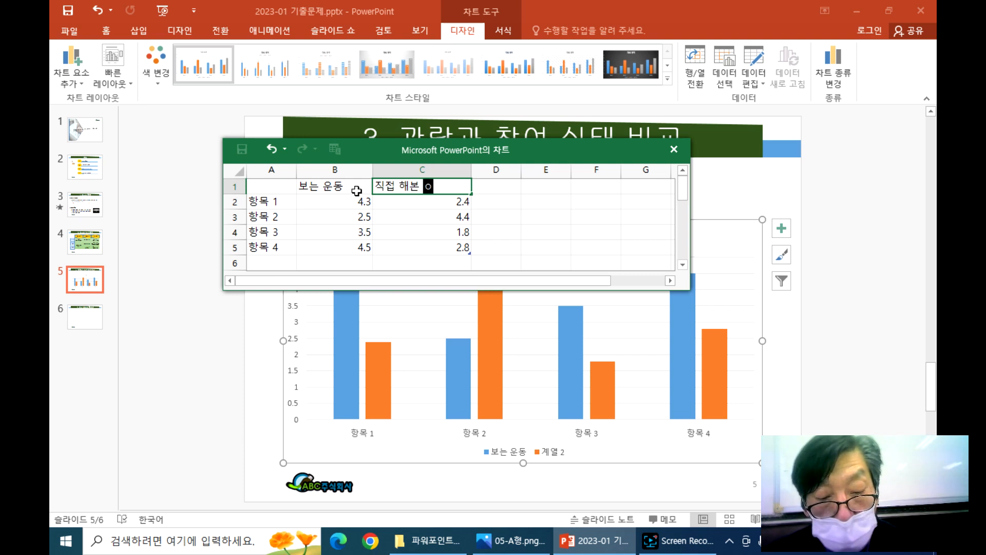
{"action": "key", "text": "Return"}
Consult the reference image 05-A형.png for the category names, and replace 항목 1 and 항목 2 with 축구 and 골프
{"action": "key", "text": "Left"}
{"action": "key", "text": "Left"}
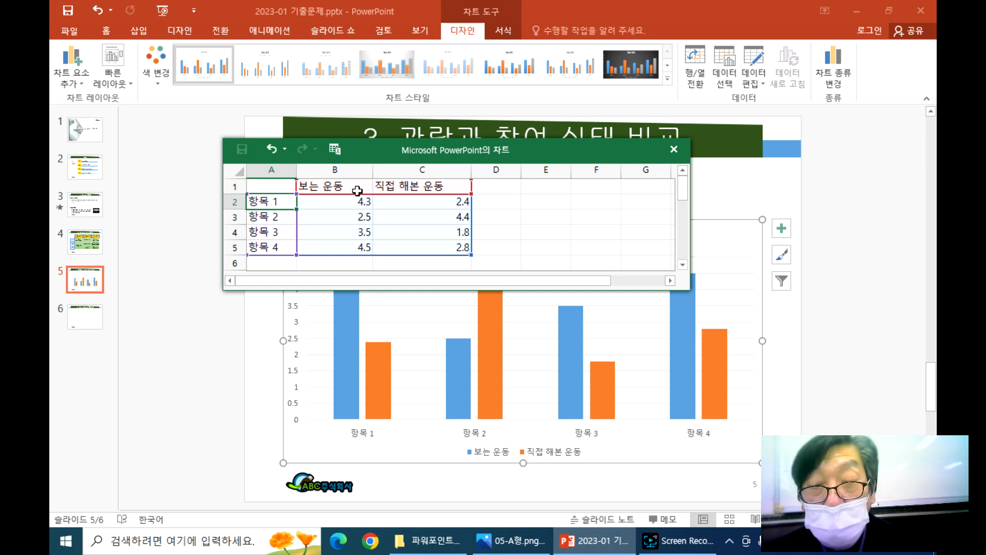
{"action": "left_click", "coordinate": [510, 540]}
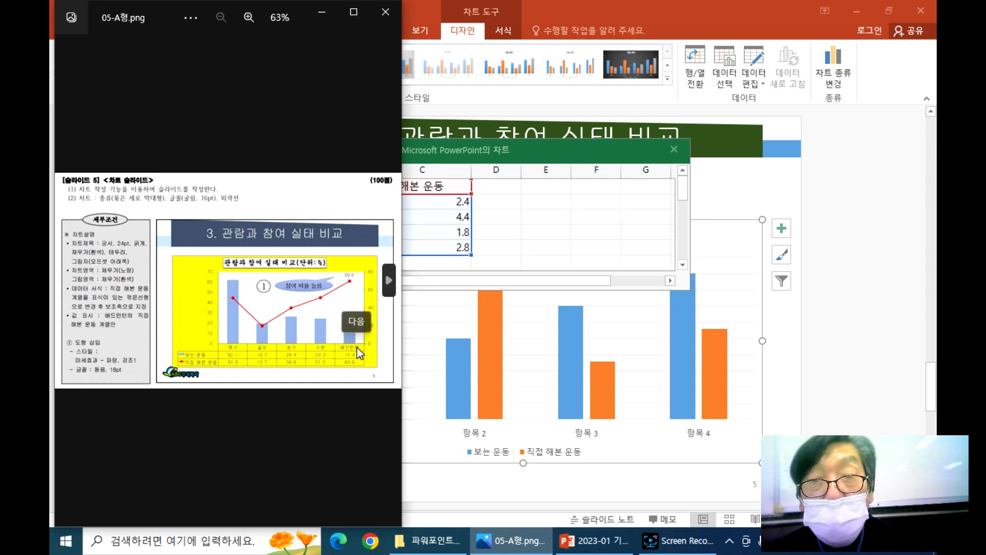
{"action": "left_click", "coordinate": [433, 232]}
{"action": "left_click", "coordinate": [284, 203]}
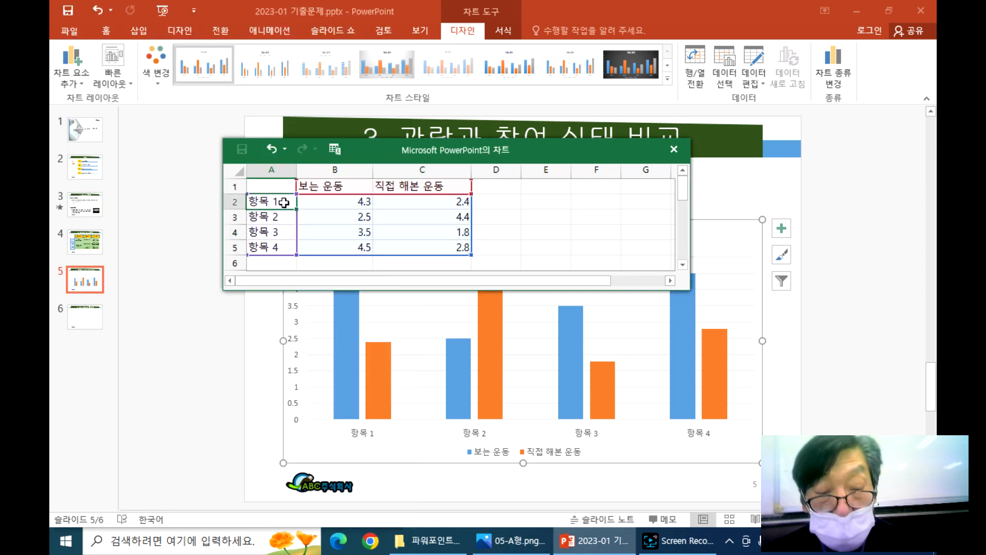
{"action": "type", "text": "축구"}
{"action": "key", "text": "Return"}
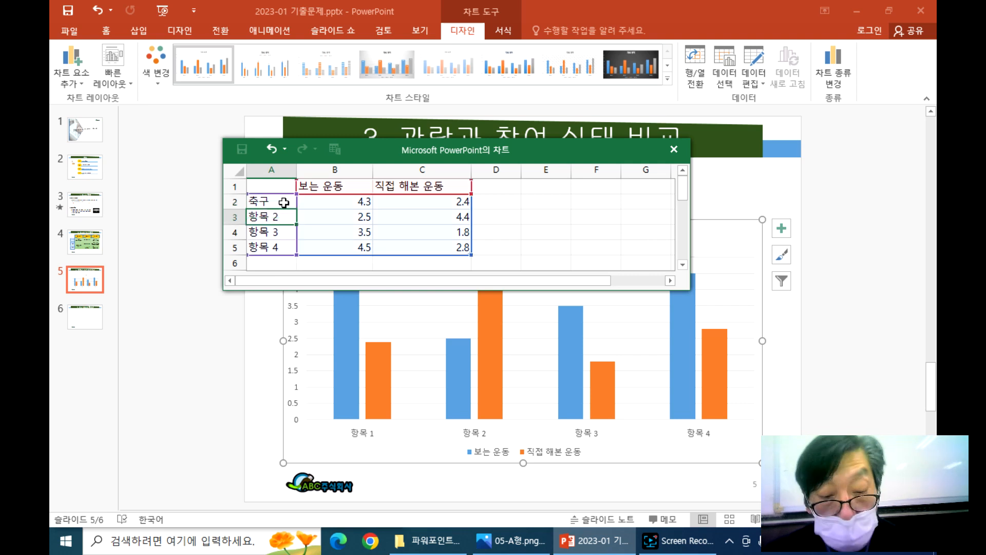
{"action": "key", "text": "Return"}
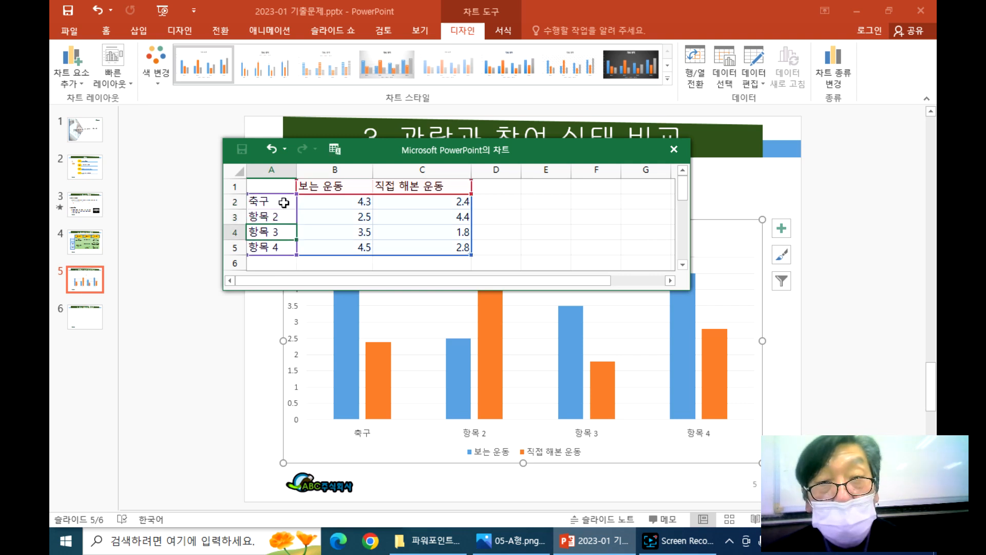
{"action": "key", "text": "Up"}
{"action": "type", "text": "ㄱ"}
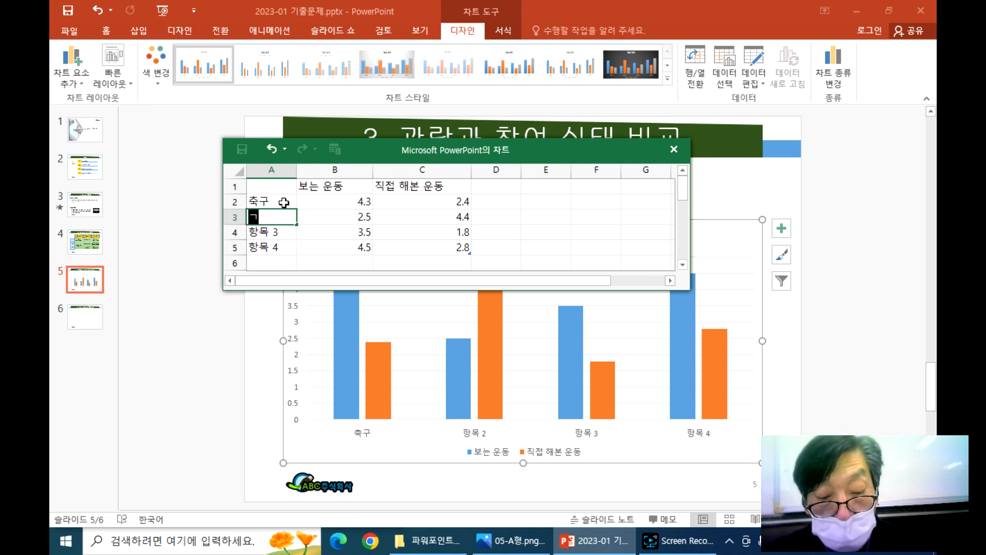
{"action": "type", "text": "프"}
{"action": "key", "text": "Return"}
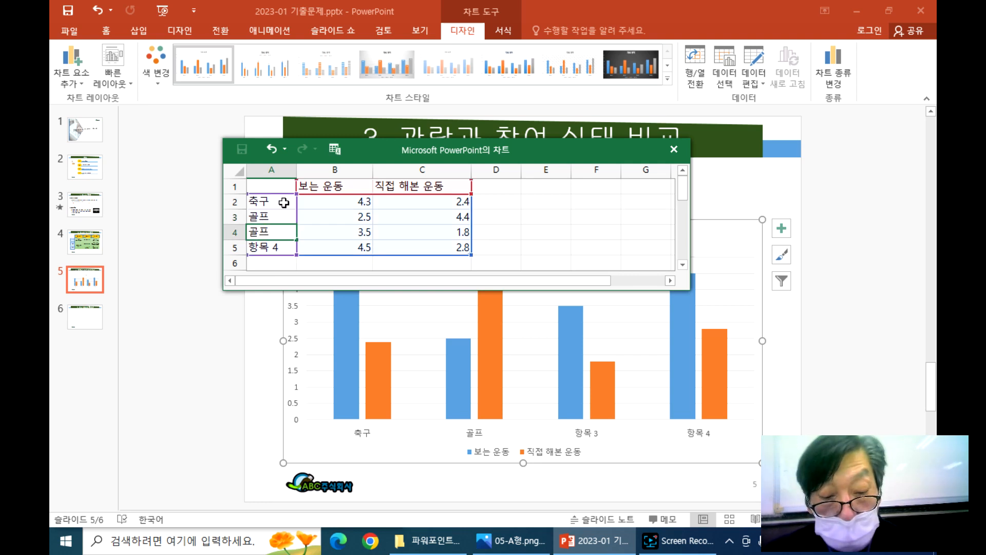
{"action": "type", "text": "승"}
{"action": "type", "text": "영"}
{"action": "key", "text": "Return"}
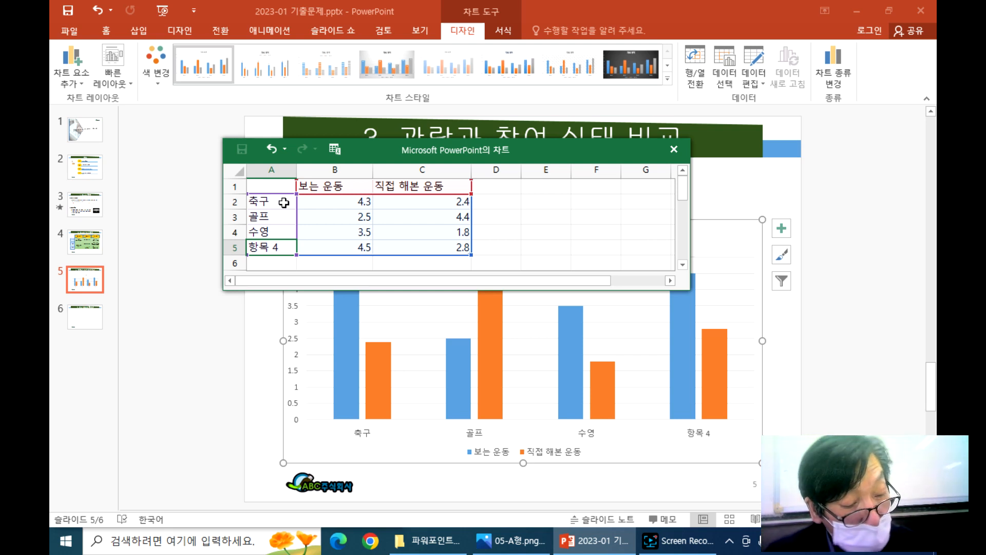
Set the third and fourth category names in A4 and A5 to 농구 and 수영
{"action": "key", "text": "Up"}
{"action": "type", "text": "농구"}
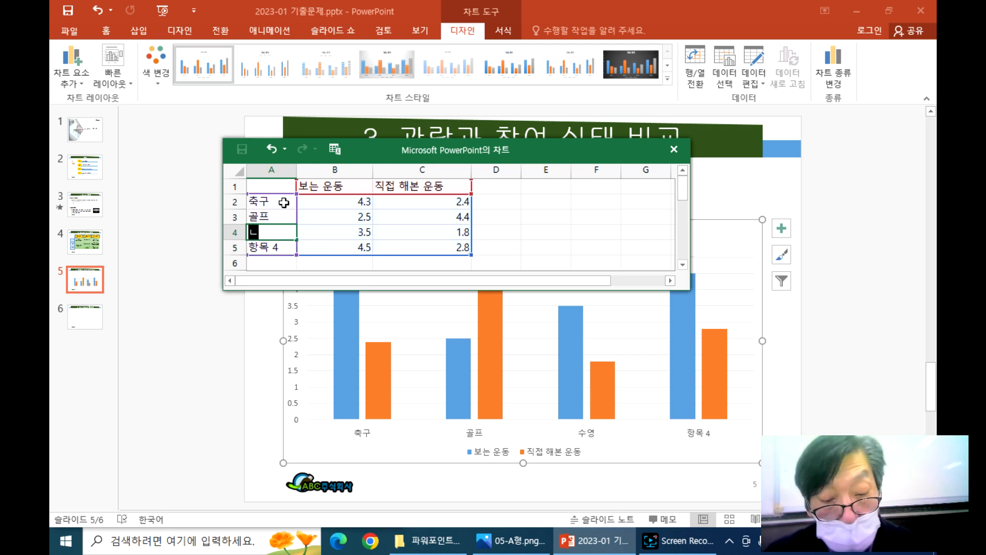
{"action": "key", "text": "Return"}
{"action": "type", "text": "수여"}
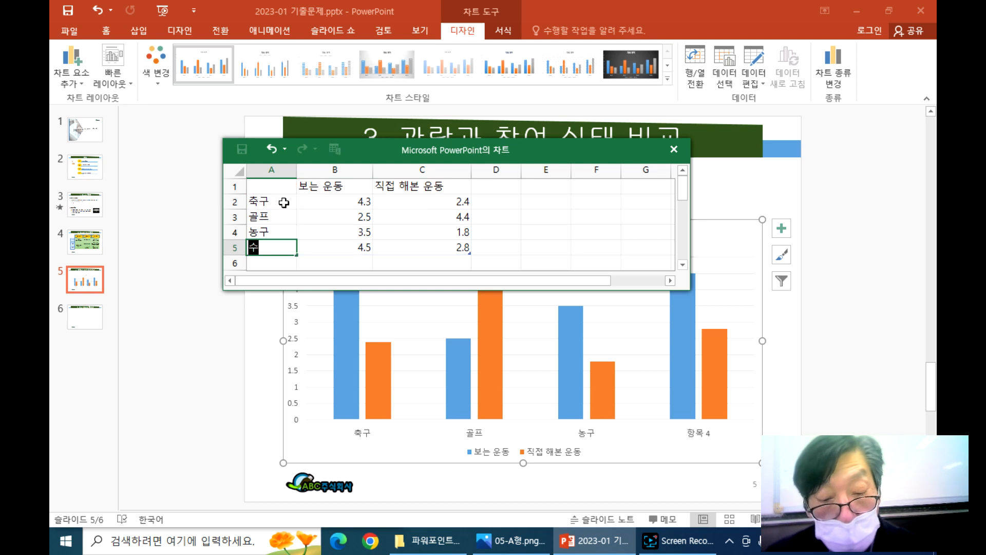
{"action": "key", "text": "Return"}
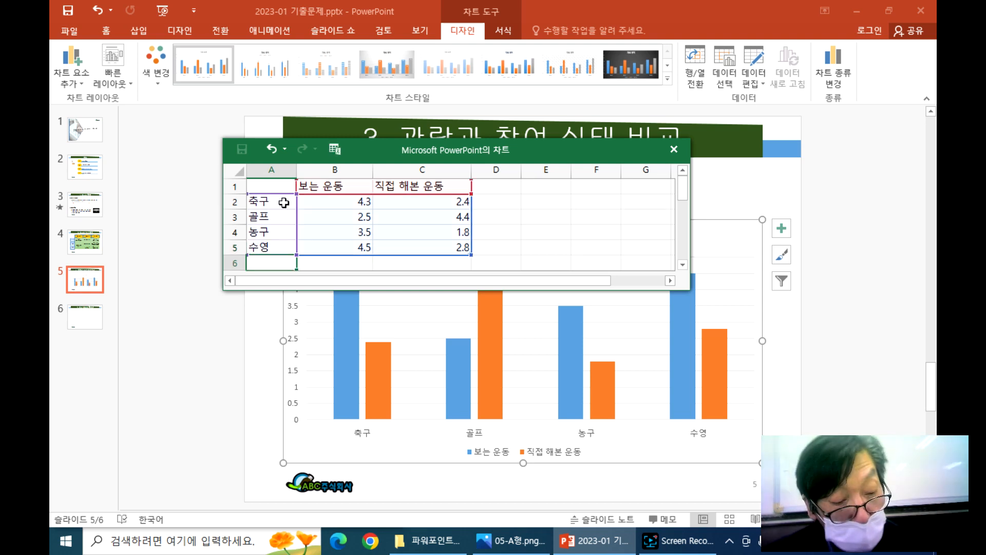
Add 배드민턴 as a fifth category in cell A6 and dismiss the formula reference warning
{"action": "type", "text": "배"}
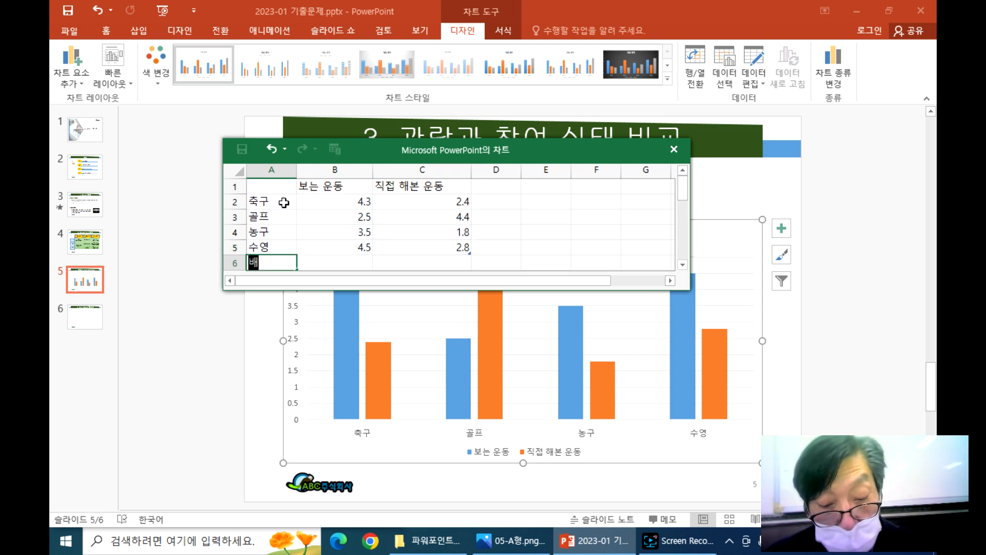
{"action": "type", "text": "드미민턴"}
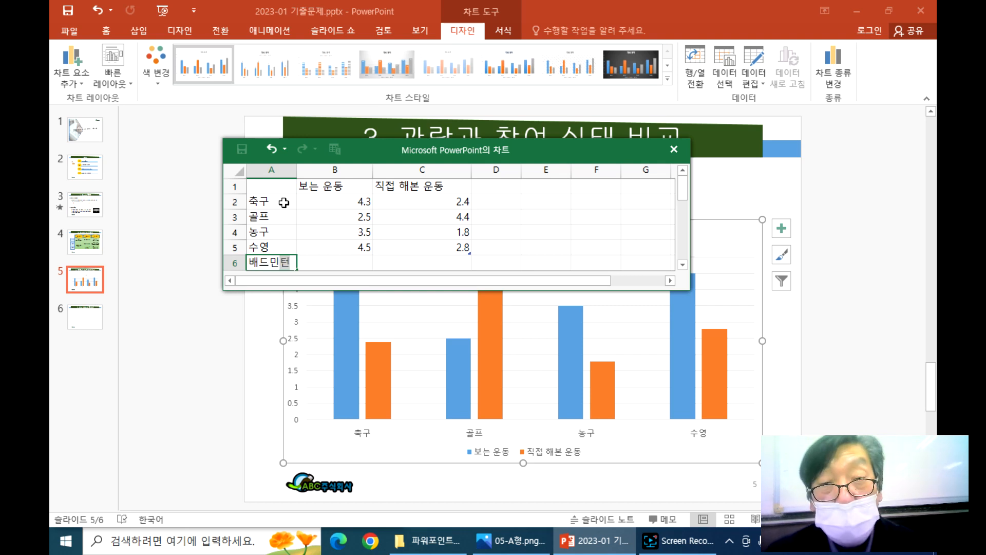
{"action": "key", "text": "Return"}
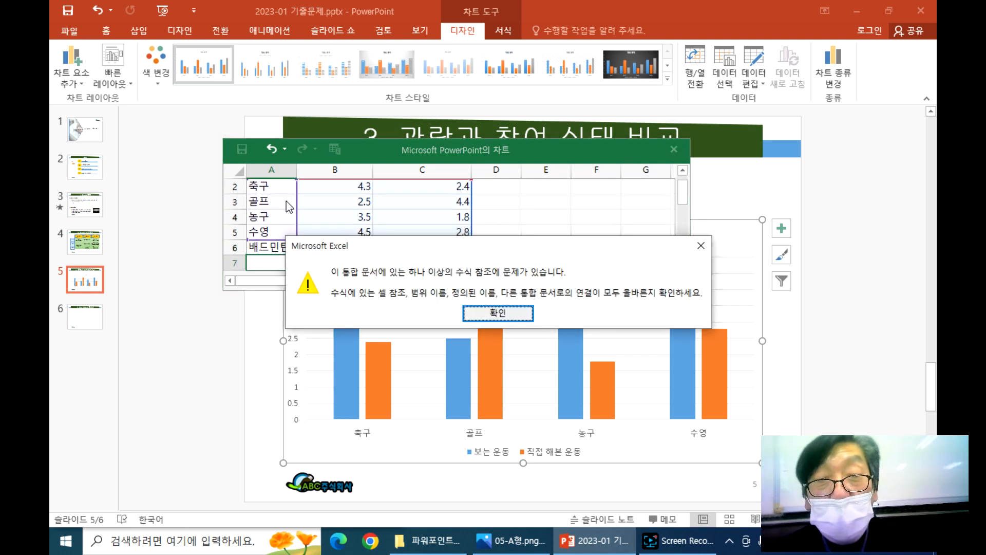
{"action": "left_click_drag", "start_coordinate": [503, 248], "coordinate": [475, 233]}
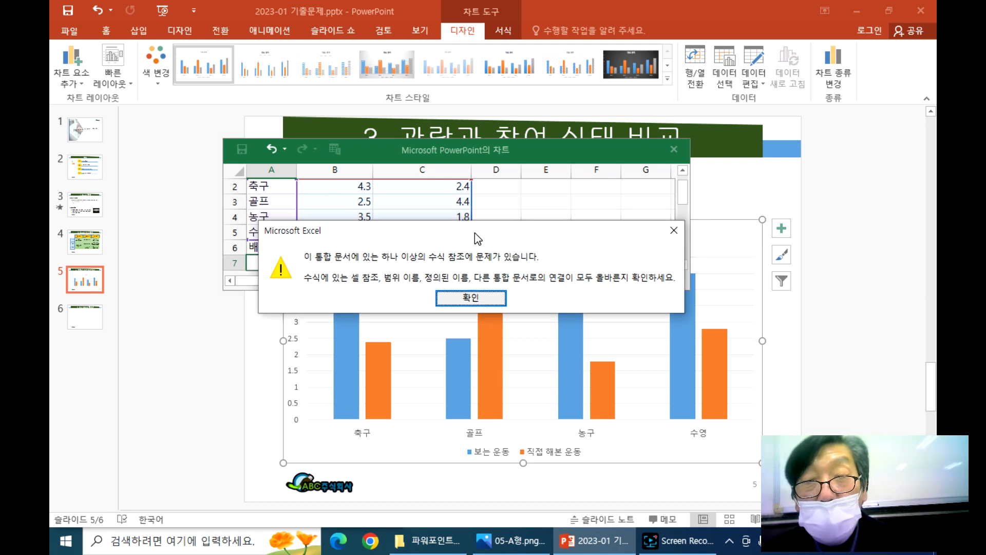
{"action": "left_click", "coordinate": [472, 298]}
Enter the 보는 운동 values 62.1 for 축구 and 19.7 for 골프
{"action": "scroll", "coordinate": [276, 207], "scroll_direction": "up", "scroll_amount": 1}
{"action": "scroll", "coordinate": [280, 216], "scroll_direction": "down", "scroll_amount": 1}
{"action": "scroll", "coordinate": [282, 206], "scroll_direction": "up", "scroll_amount": 2}
{"action": "left_click", "coordinate": [349, 201]}
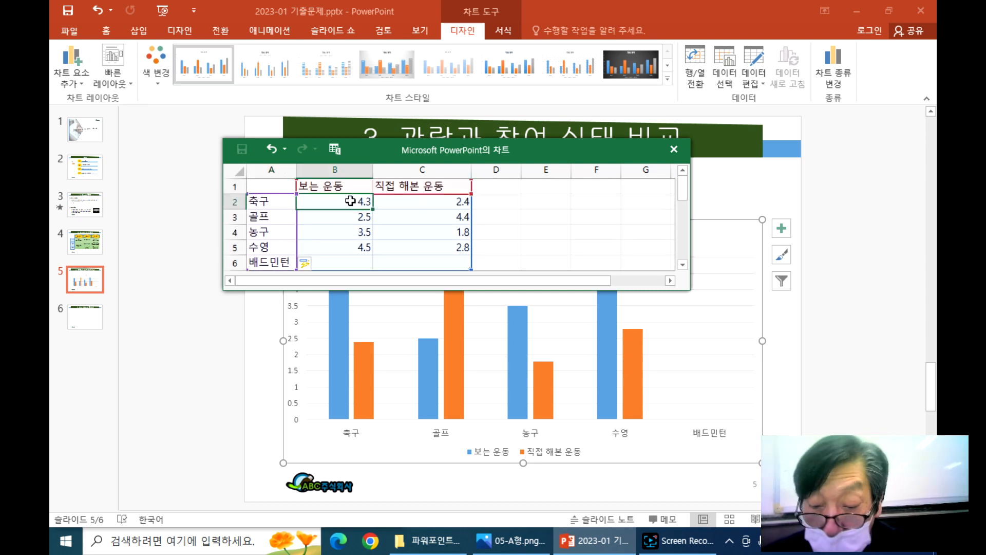
{"action": "type", "text": "62.1"}
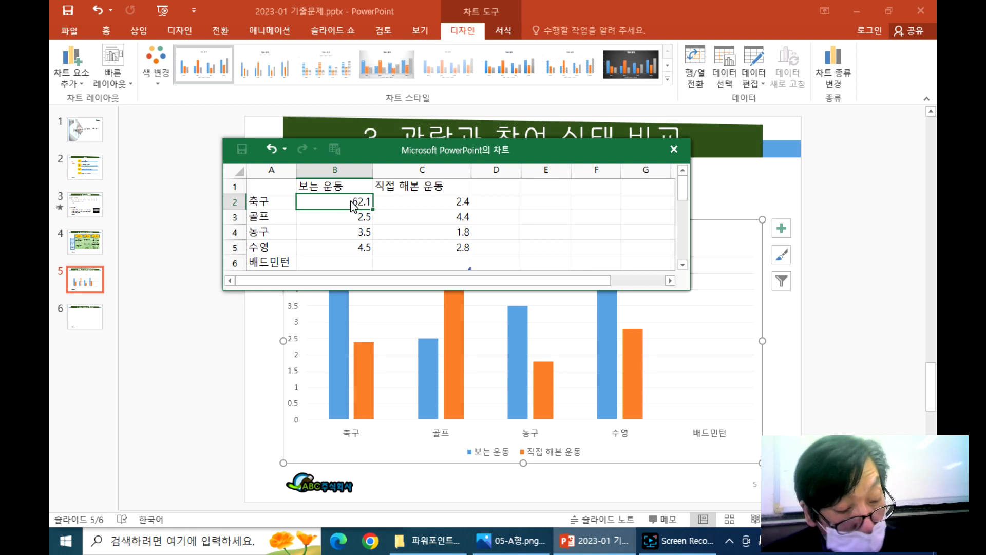
{"action": "key", "text": "Return"}
{"action": "type", "text": "19.7"}
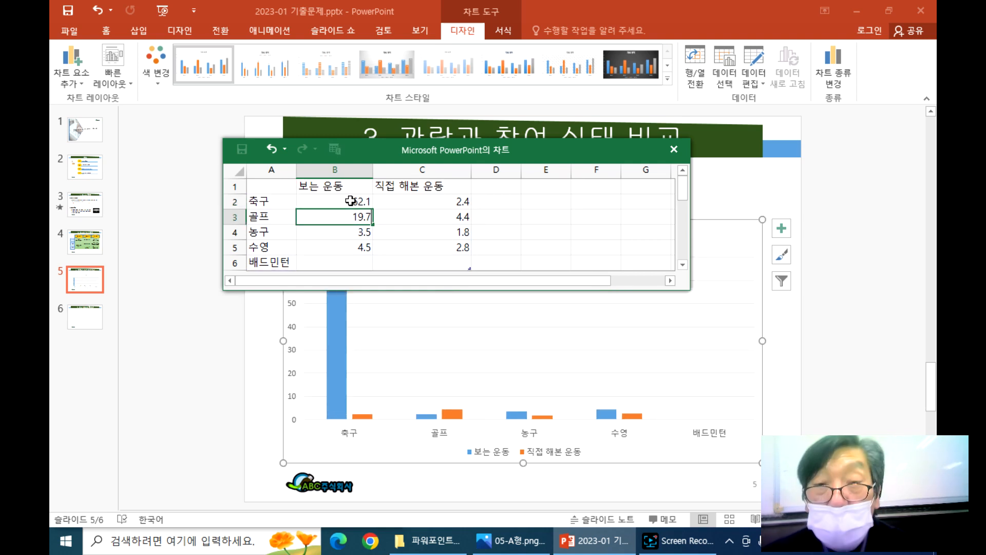
{"action": "key", "text": "Return"}
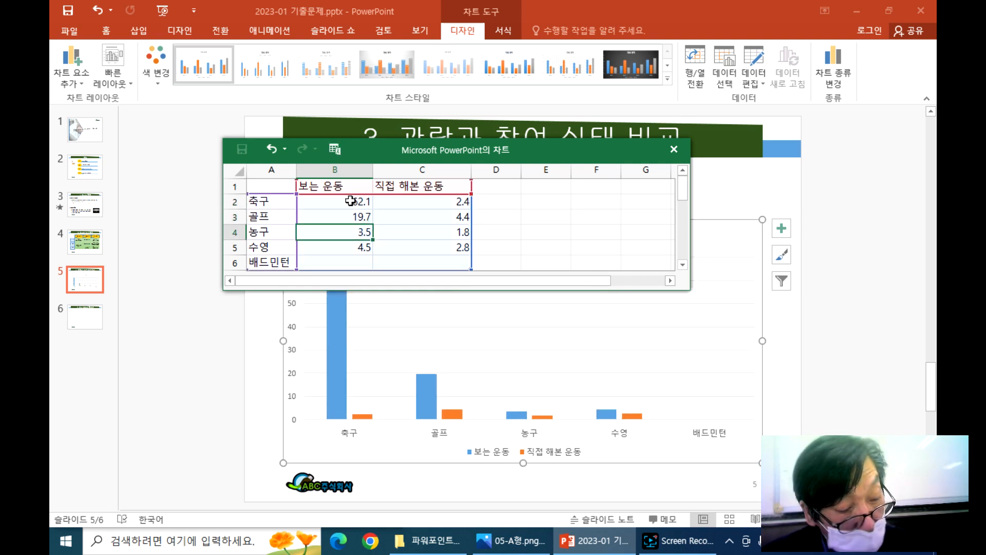
Enter the remaining 보는 운동 values: 26.4 for 농구, 24.3 for 수영 and 10.4 for 배드민턴
{"action": "type", "text": "26.4"}
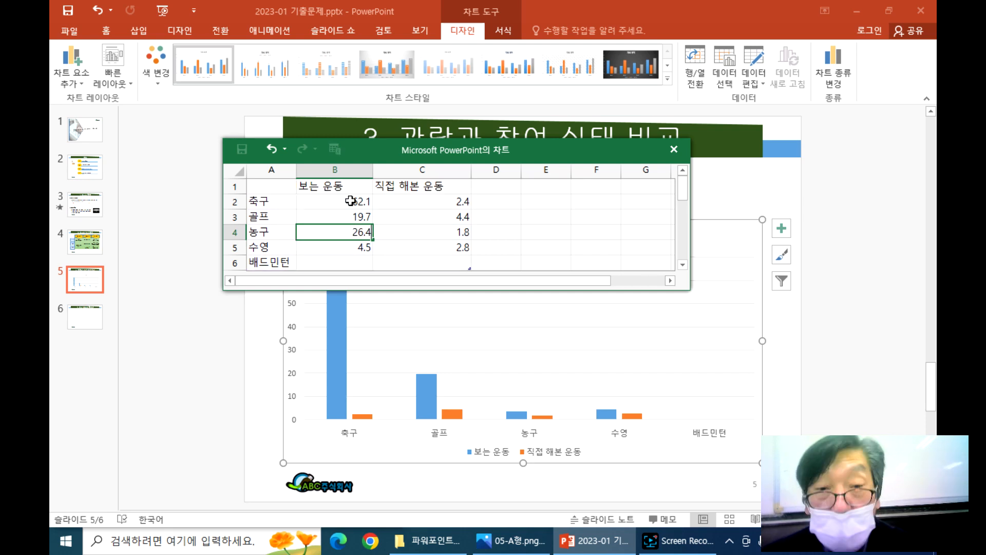
{"action": "key", "text": "Return"}
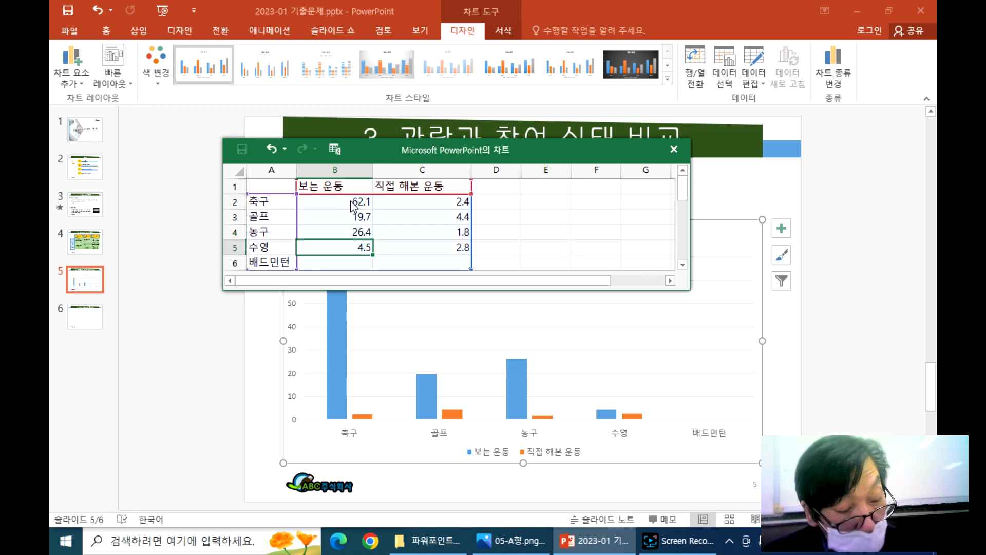
{"action": "type", "text": "24."}
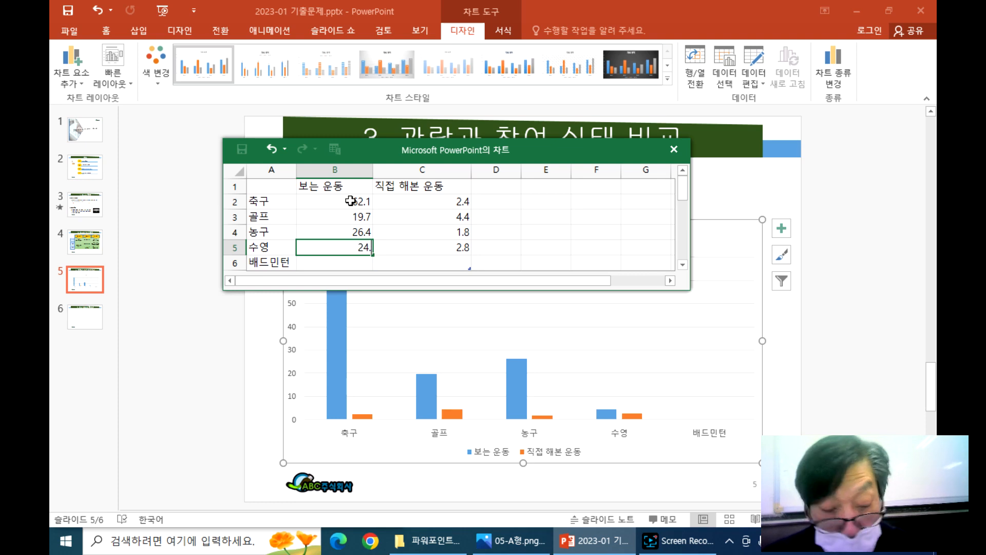
{"action": "type", "text": "3"}
{"action": "key", "text": "Return"}
{"action": "type", "text": "10.4"}
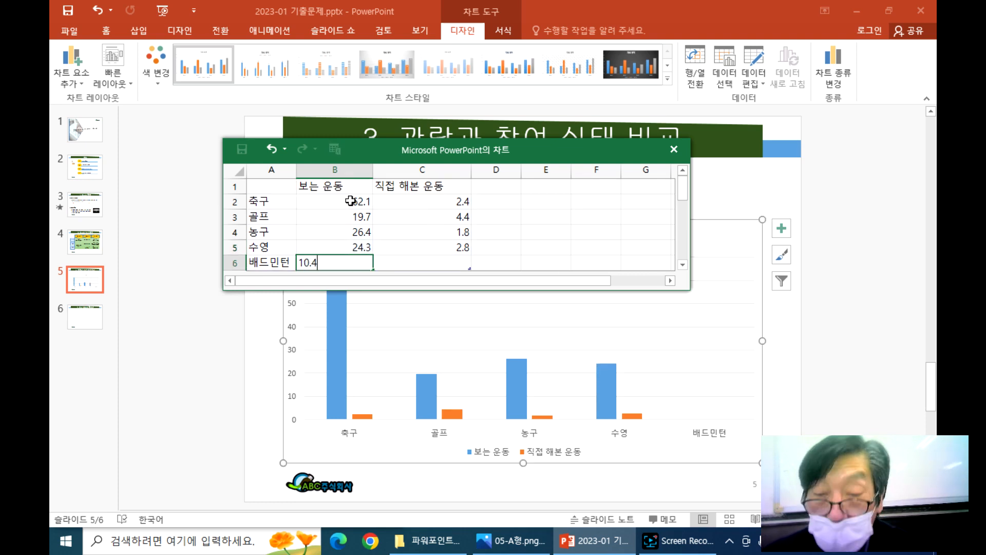
{"action": "key", "text": "Return"}
Enter the 직접 해본 운동 values 50.9 for 축구 and 19.7 for 골프
{"action": "key", "text": "Right"}
{"action": "key", "text": "Up"}
{"action": "key", "text": "Up"}
{"action": "key", "text": "Up"}
{"action": "key", "text": "Up"}
{"action": "key", "text": "Up"}
{"action": "key", "text": "Down"}
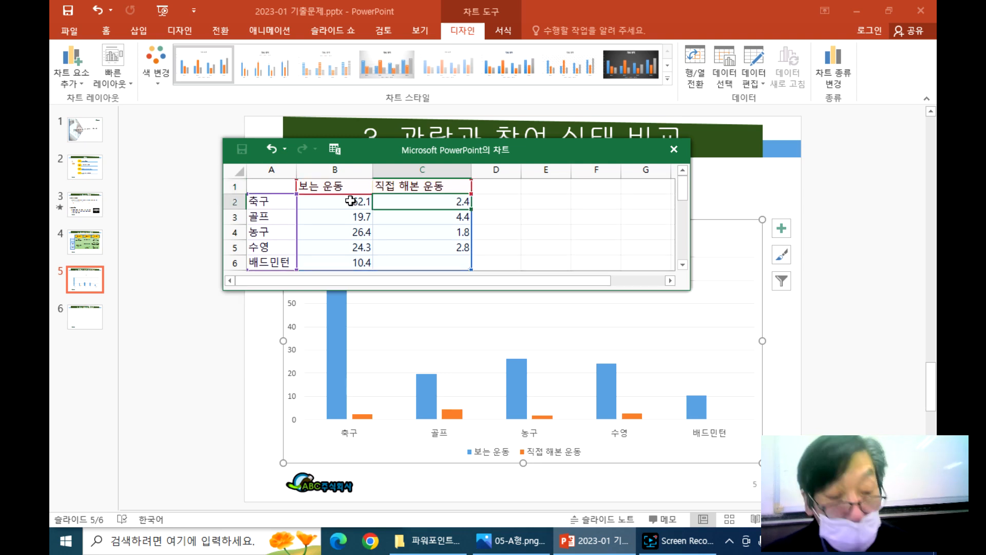
{"action": "type", "text": "50"}
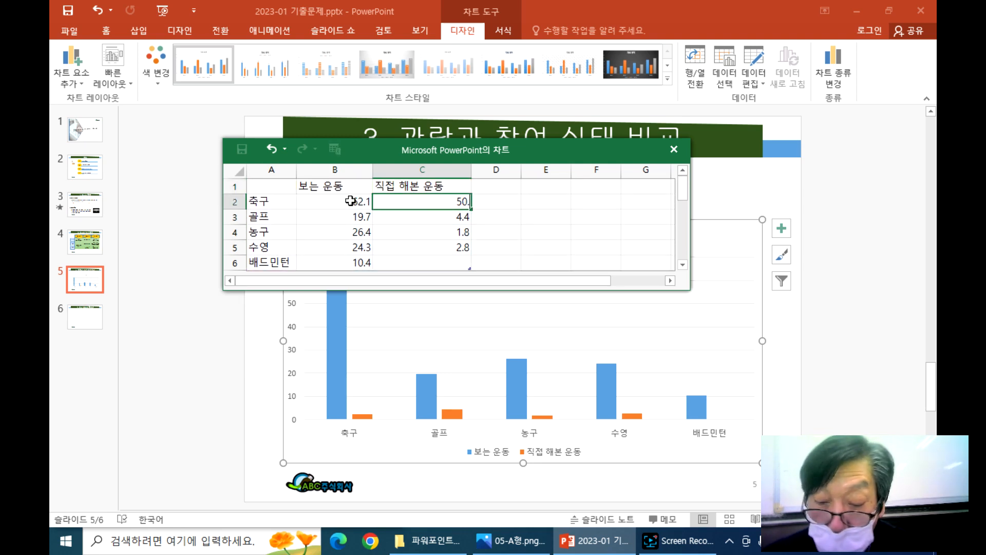
{"action": "type", "text": ".9"}
{"action": "key", "text": "Return"}
{"action": "type", "text": "19"}
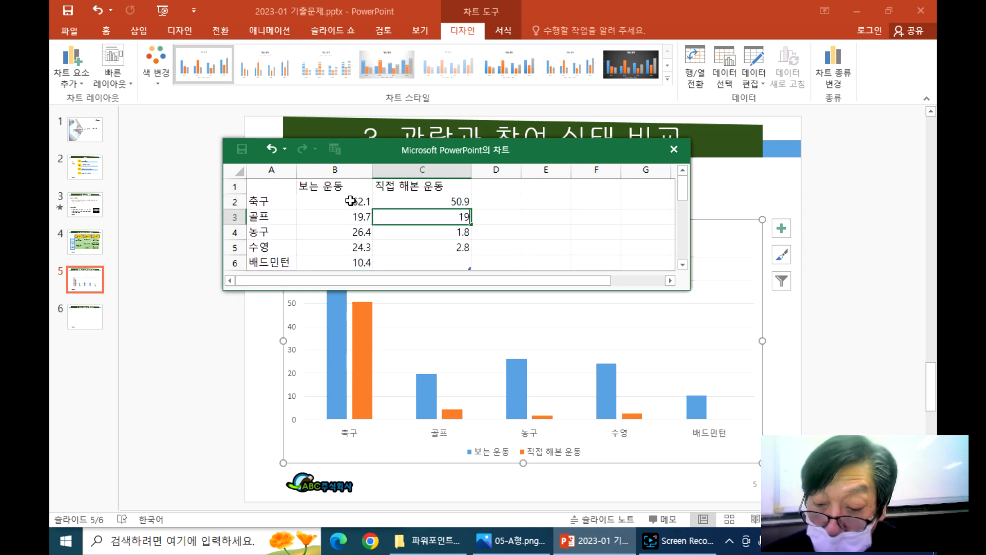
{"action": "type", "text": ".7"}
{"action": "key", "text": "Return"}
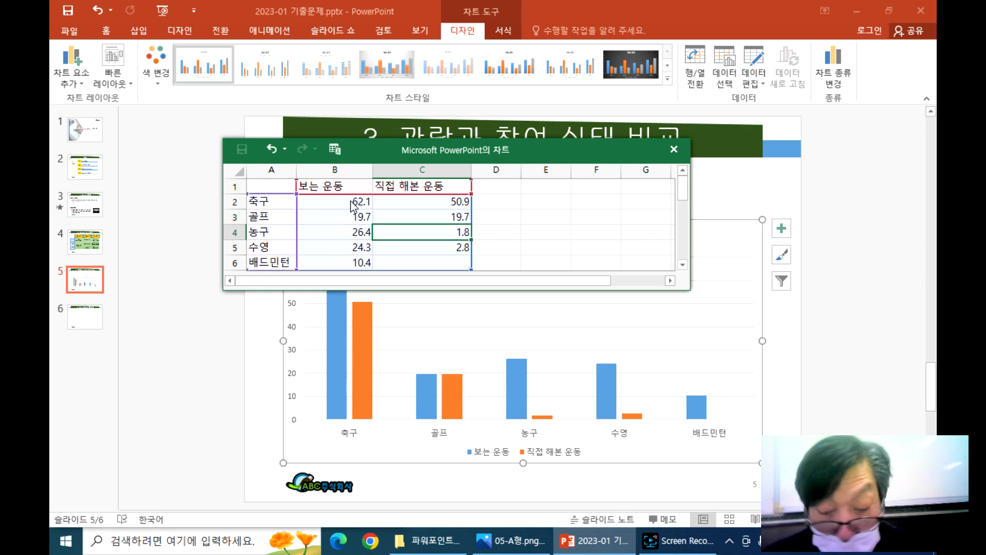
Fill in the rest of the 직접 해본 운동 column with 39.6 for 농구, 51 for 수영 and 69.6 for 배드민턴
{"action": "type", "text": "39.6"}
{"action": "key", "text": "Return"}
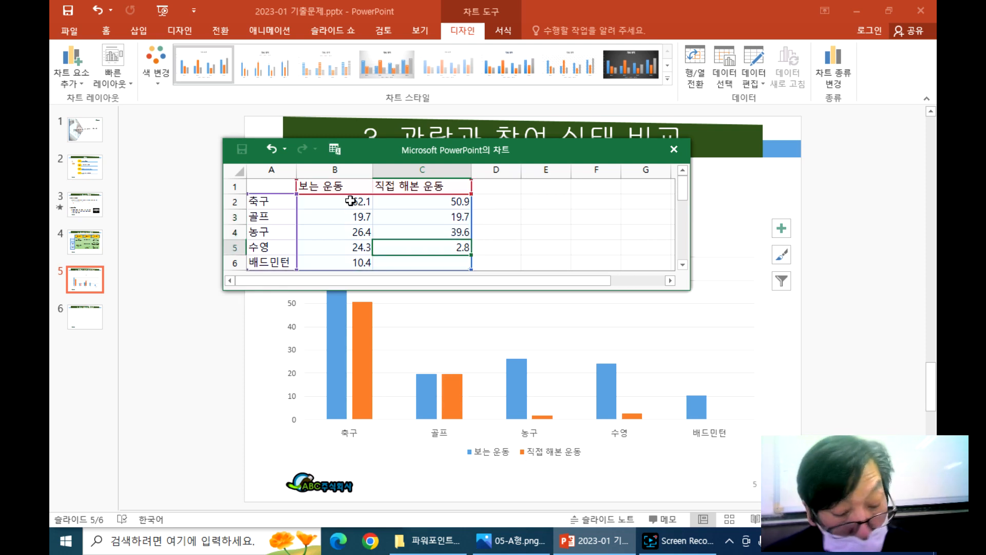
{"action": "type", "text": "51."}
{"action": "key", "text": "Return"}
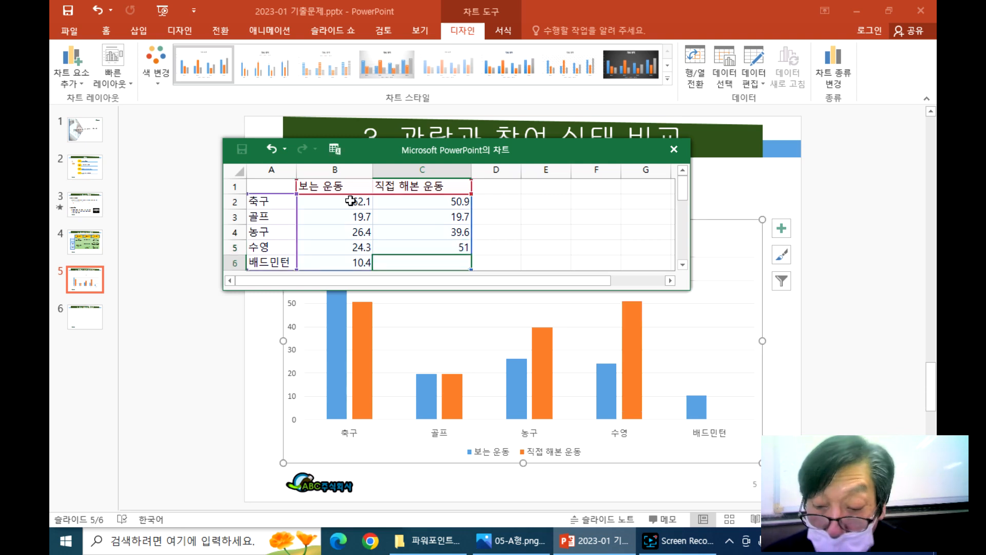
{"action": "type", "text": "69.6"}
{"action": "key", "text": "Return"}
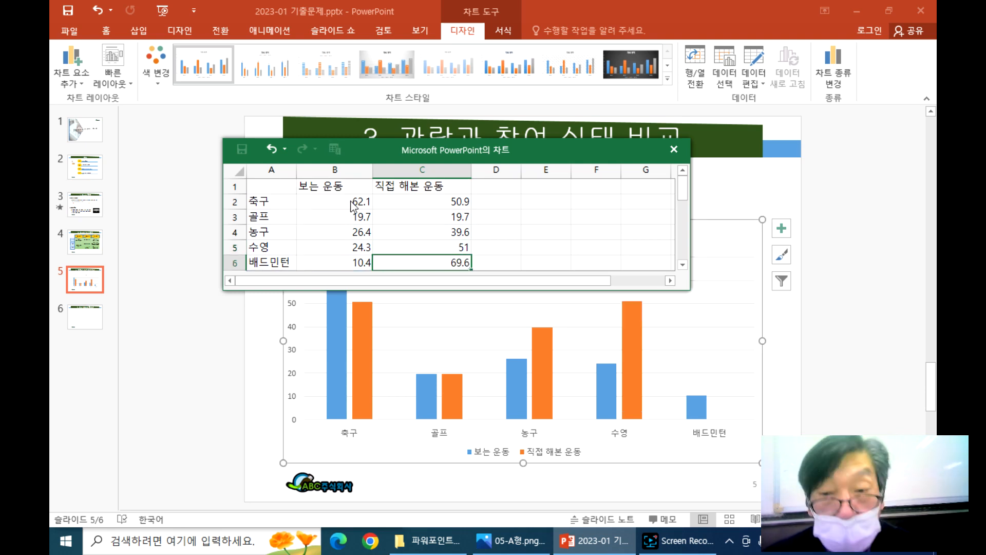
{"action": "left_click", "coordinate": [462, 234]}
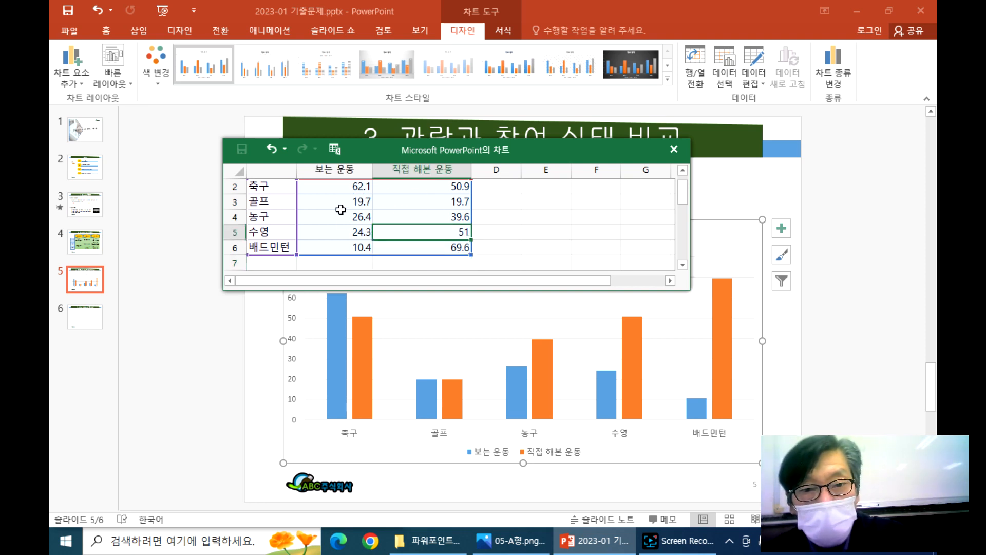
Enlarge the chart data window and magnify its sheet to review all rows from the header to 배드민턴
{"action": "scroll", "coordinate": [370, 214], "scroll_direction": "up", "scroll_amount": 1}
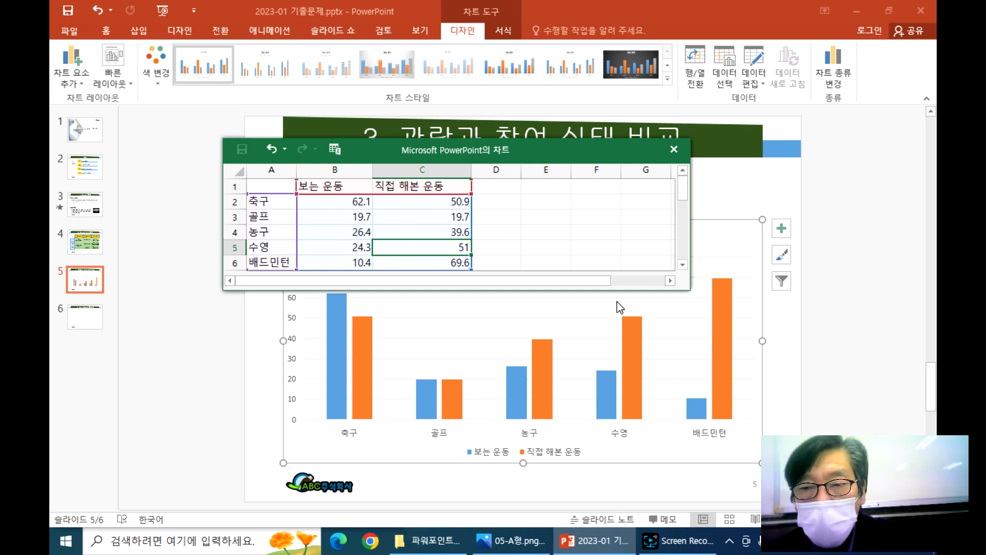
{"action": "left_click_drag", "start_coordinate": [690, 289], "coordinate": [694, 356]}
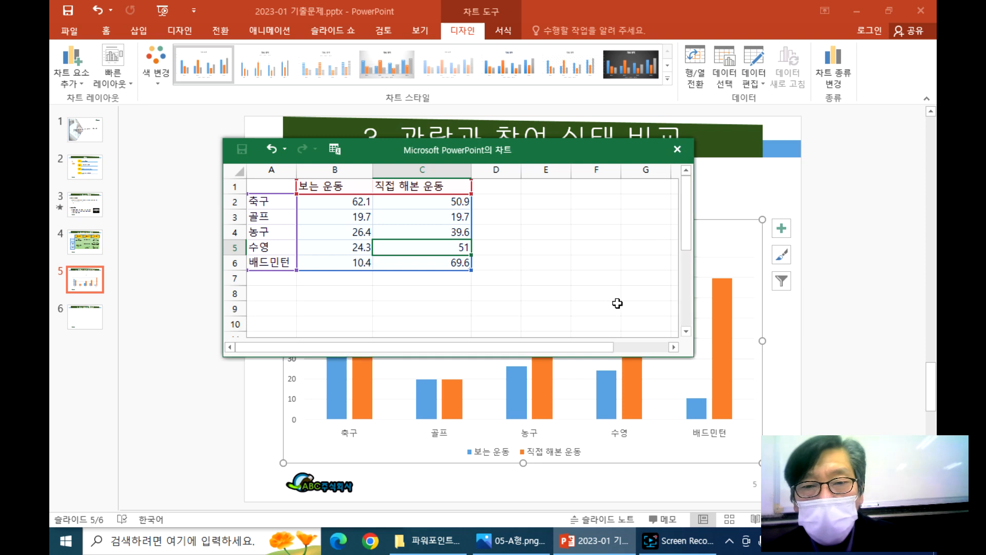
{"action": "scroll", "coordinate": [613, 301], "scroll_direction": "up", "scroll_amount": 3}
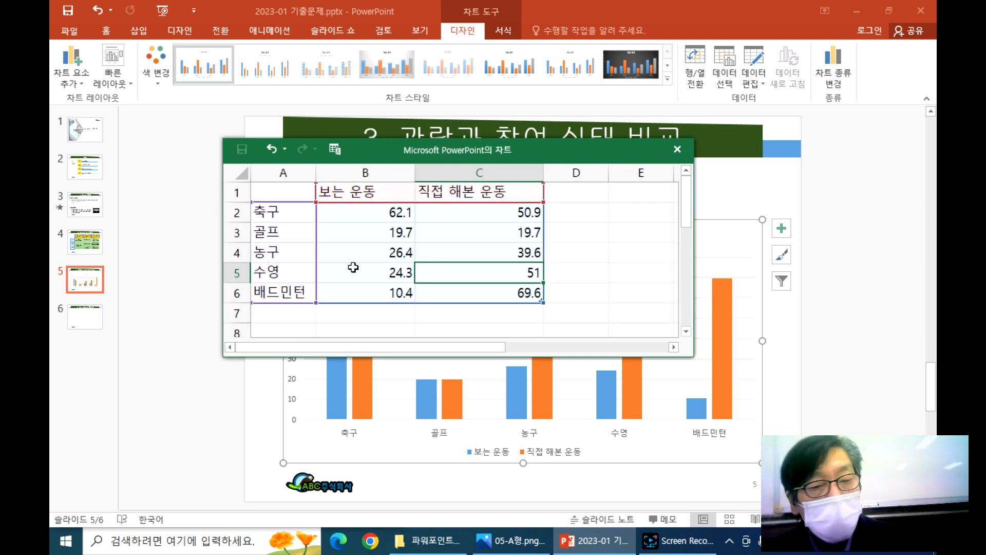
Switch to the reference image 05-A형.png and examine the chart's data table at full size to check the entered values
{"action": "left_click", "coordinate": [502, 552]}
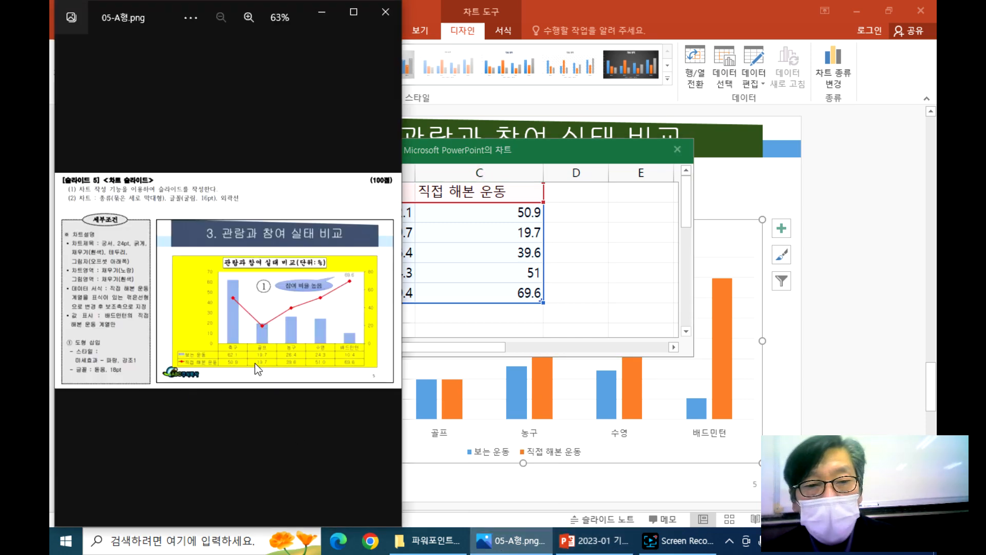
{"action": "left_click", "coordinate": [363, 13]}
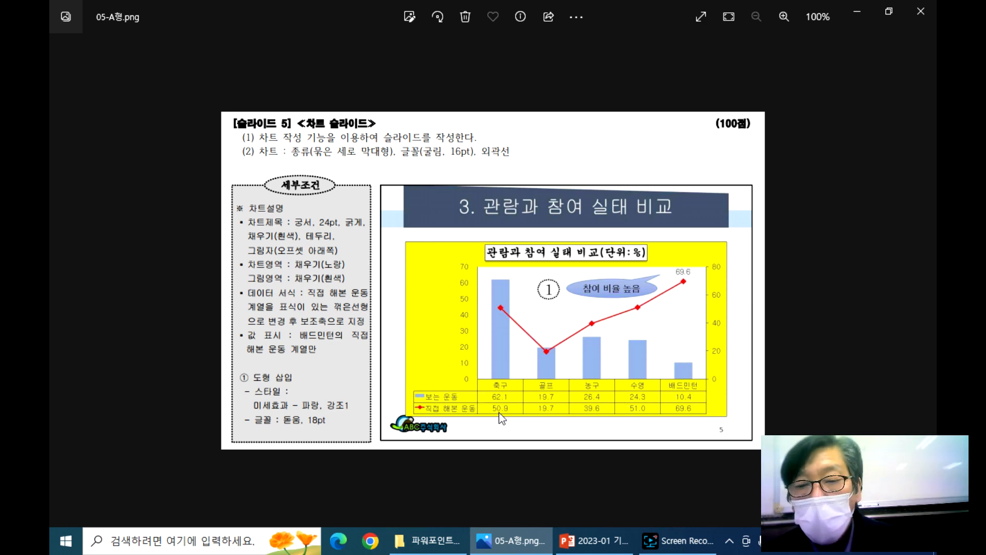
{"action": "left_click", "coordinate": [889, 11]}
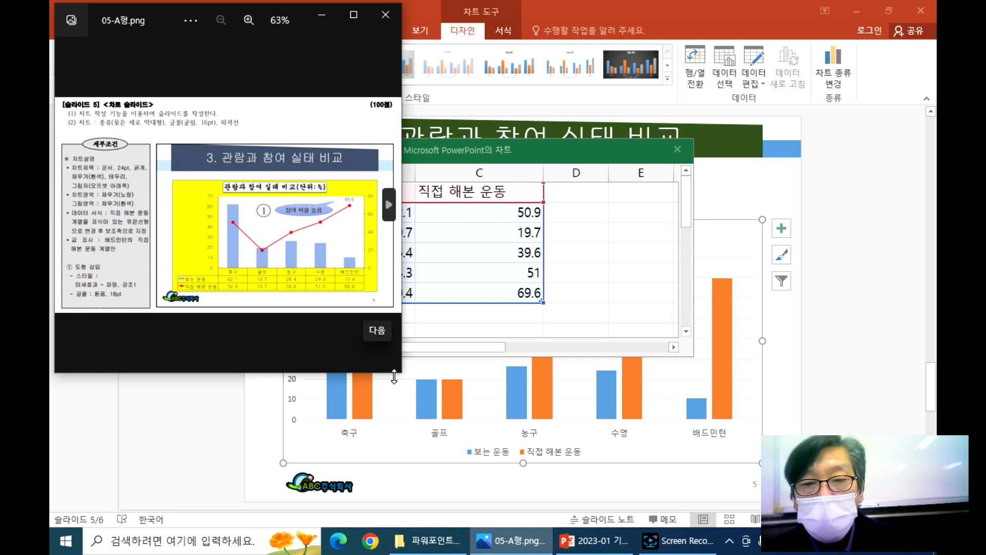
Return to the chart data sheet, restore its smaller magnification and close the data window
{"action": "left_click", "coordinate": [504, 344]}
{"action": "left_click", "coordinate": [510, 334]}
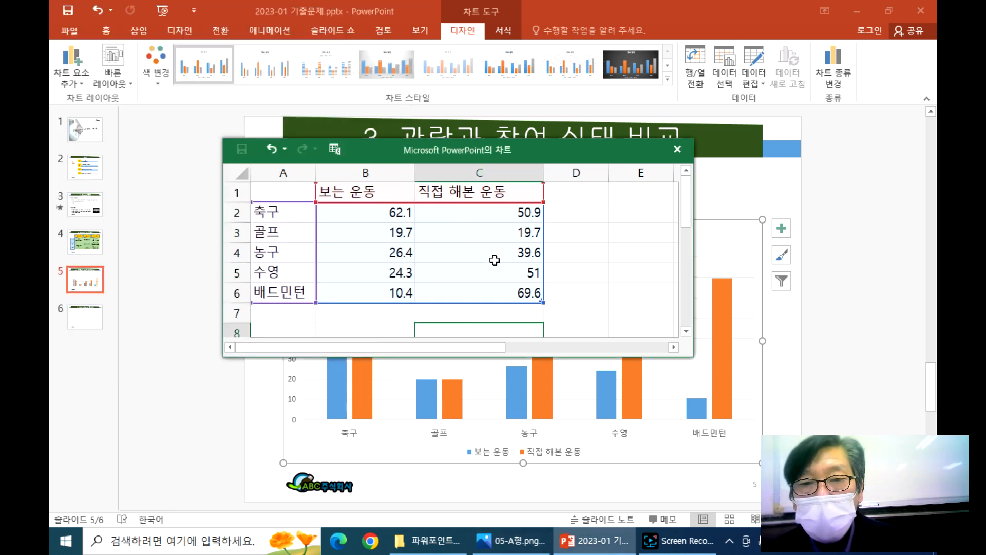
{"action": "scroll", "coordinate": [501, 271], "scroll_direction": "up", "scroll_amount": 1}
{"action": "scroll", "coordinate": [501, 271], "scroll_direction": "down", "scroll_amount": 2}
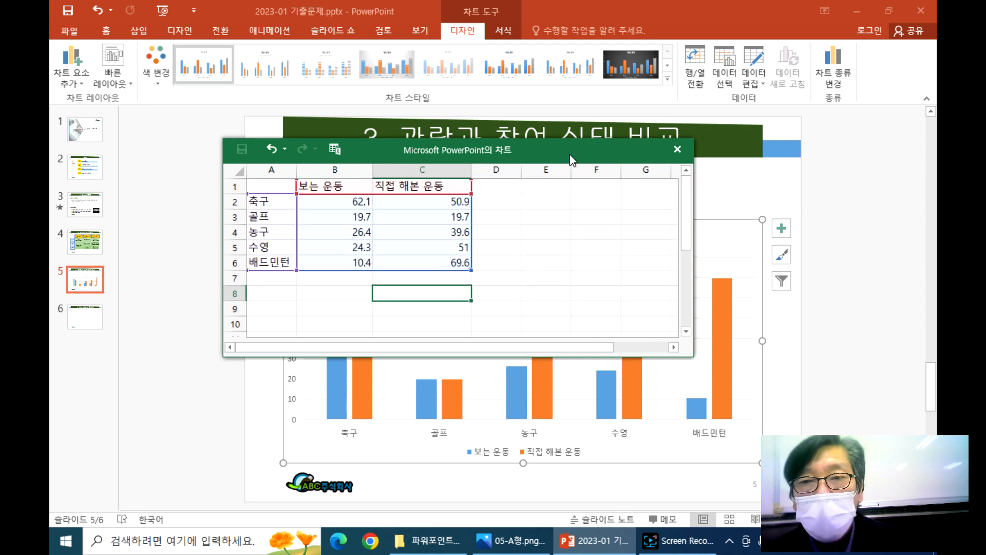
{"action": "left_click", "coordinate": [677, 149]}
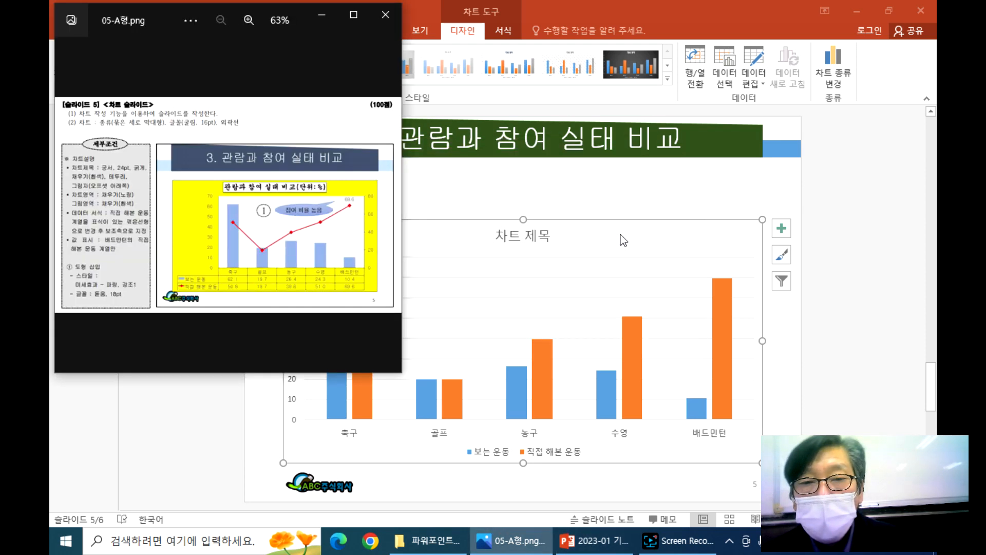
Arrange the presentation in a smaller window beside the reference image, and extend the image window down to the taskbar
{"action": "left_click", "coordinate": [888, 8]}
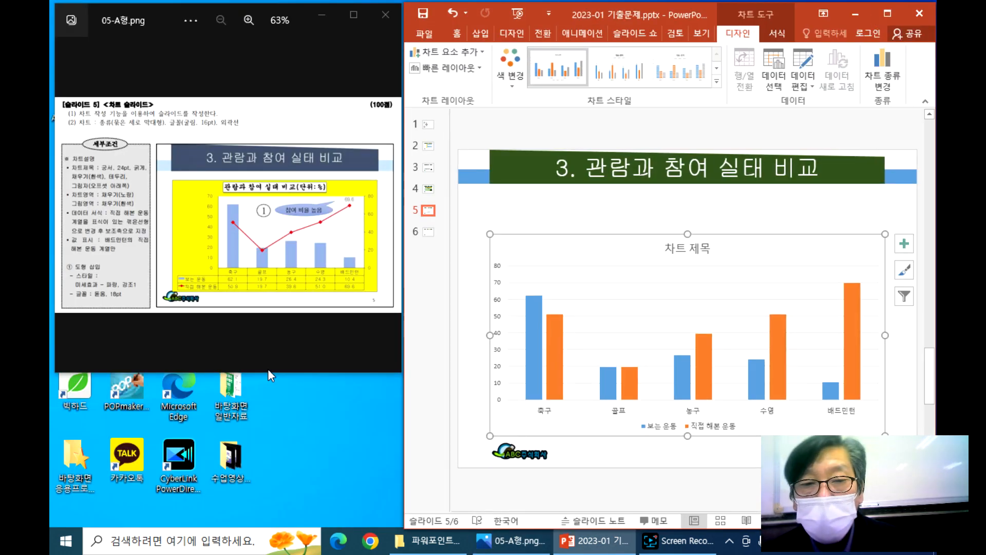
{"action": "left_click", "coordinate": [270, 371]}
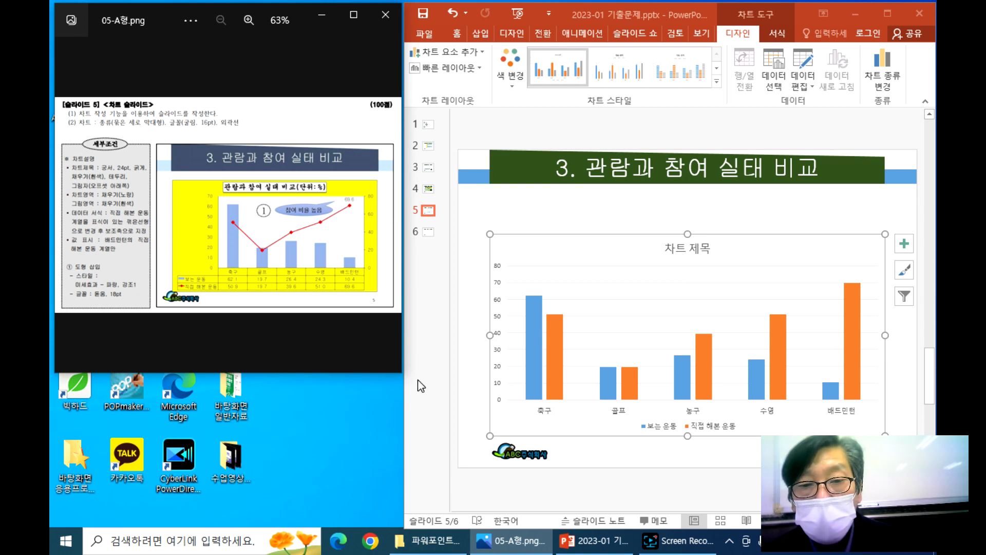
{"action": "left_click_drag", "start_coordinate": [403, 372], "coordinate": [373, 528]}
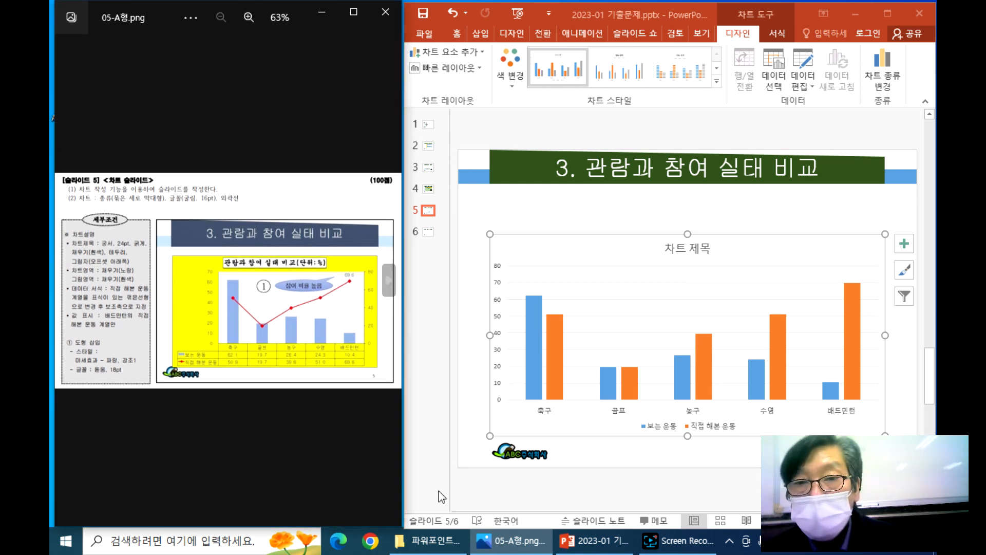
{"action": "left_click", "coordinate": [590, 18]}
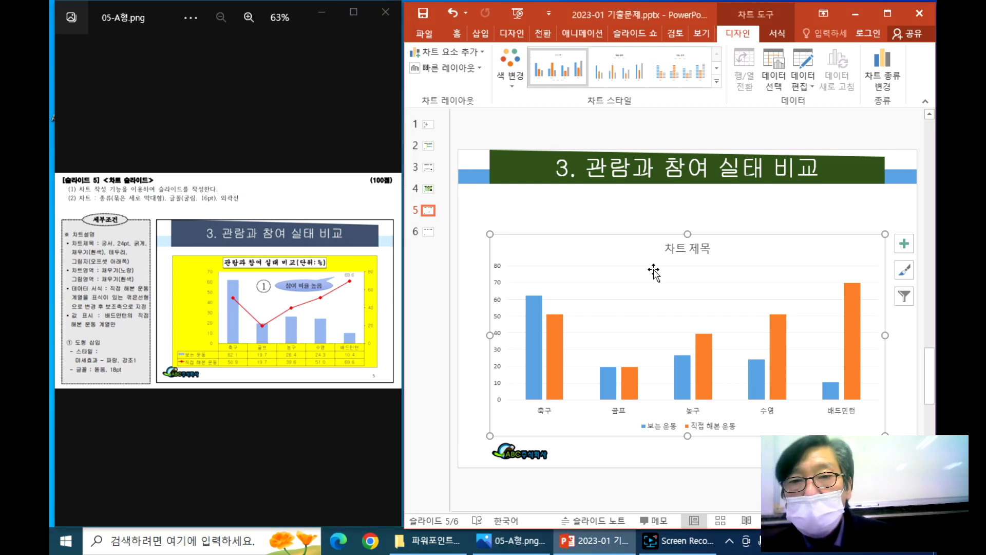
Apply the quick chart layout that shows a data table with legend keys below the columns
{"action": "left_click_drag", "start_coordinate": [652, 257], "coordinate": [653, 256]}
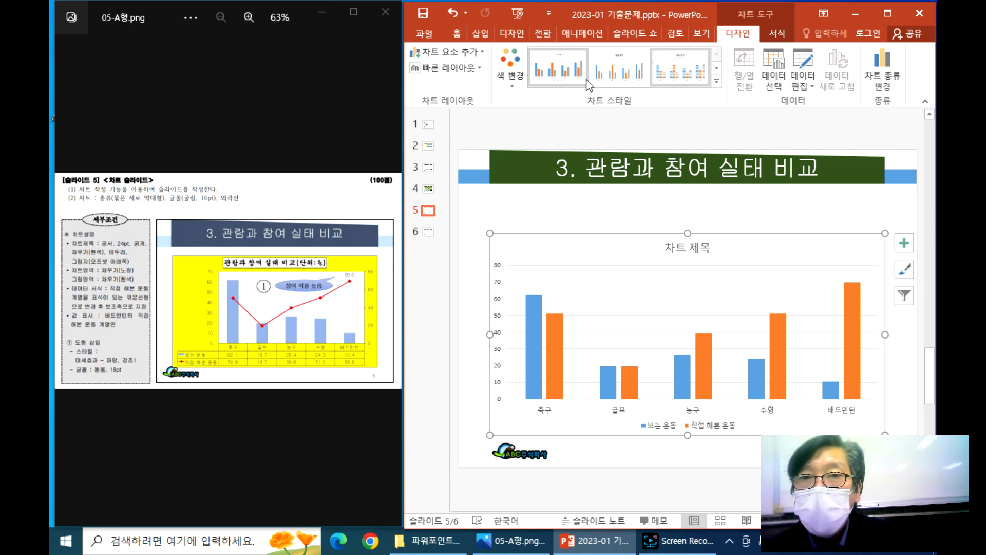
{"action": "left_click", "coordinate": [479, 70]}
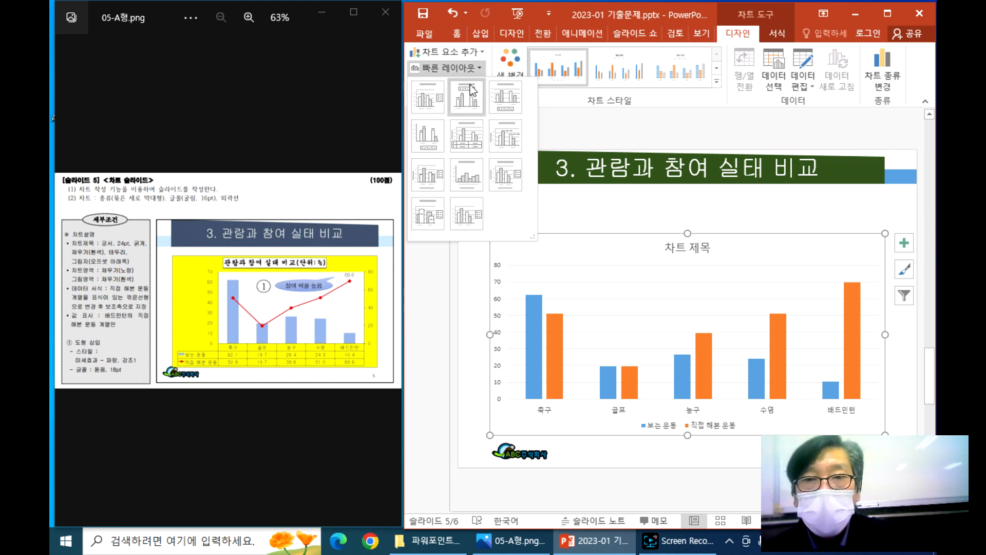
{"action": "left_click", "coordinate": [467, 138]}
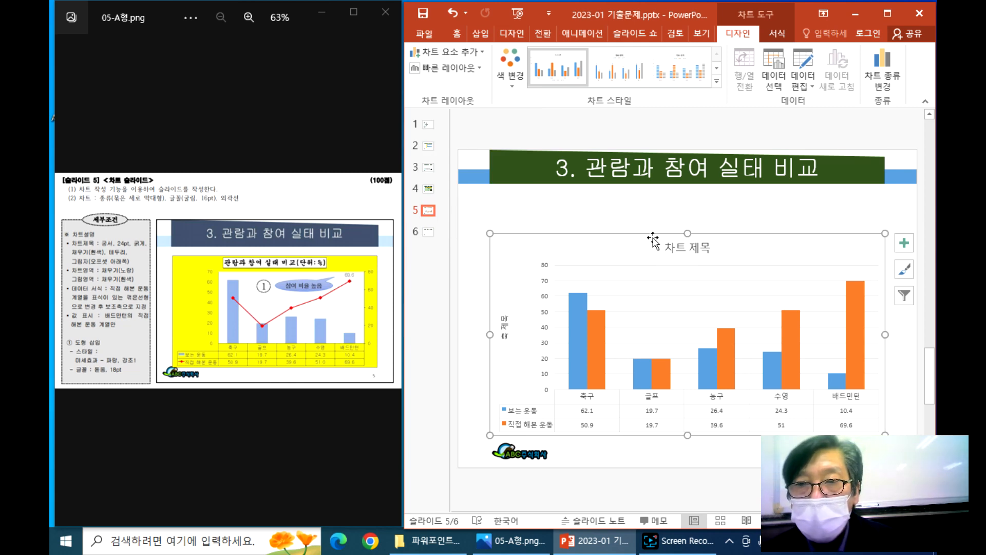
Move the chart slightly upward on the slide and delete its vertical axis title
{"action": "left_click_drag", "start_coordinate": [663, 254], "coordinate": [661, 240]}
{"action": "left_click", "coordinate": [507, 323]}
{"action": "key", "text": "Delete"}
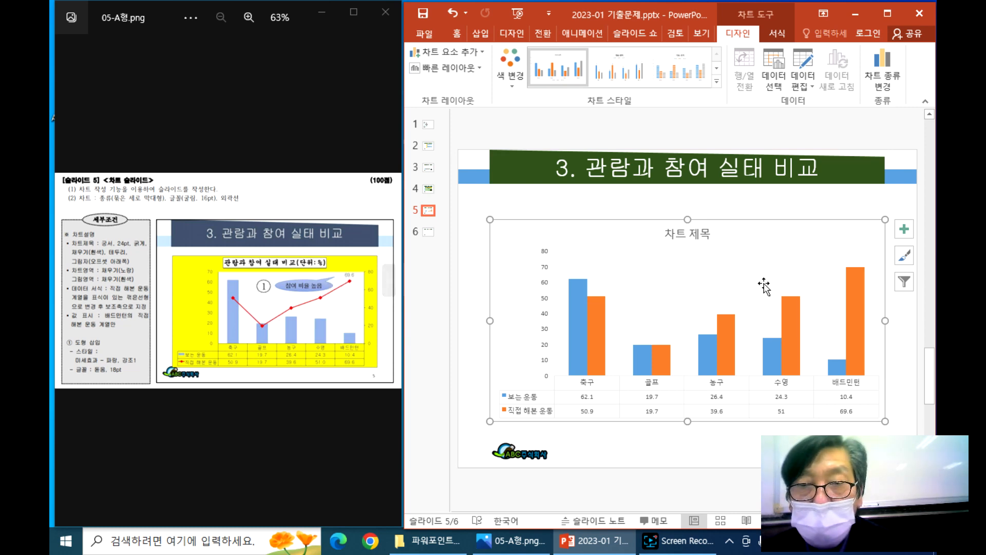
Format all text in the chart as 굴림, 16 pt, in black
{"action": "left_click", "coordinate": [633, 252]}
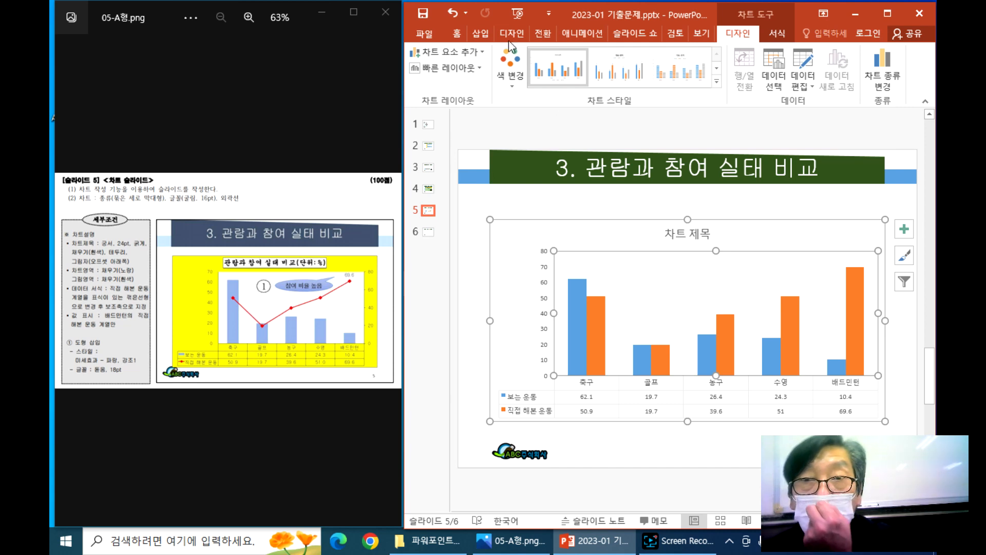
{"action": "left_click", "coordinate": [460, 35]}
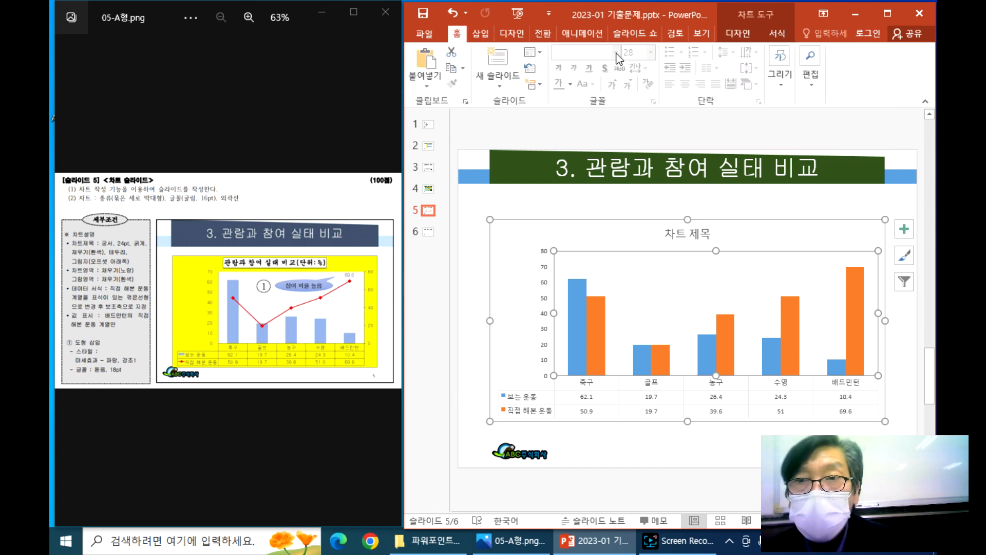
{"action": "left_click", "coordinate": [608, 226]}
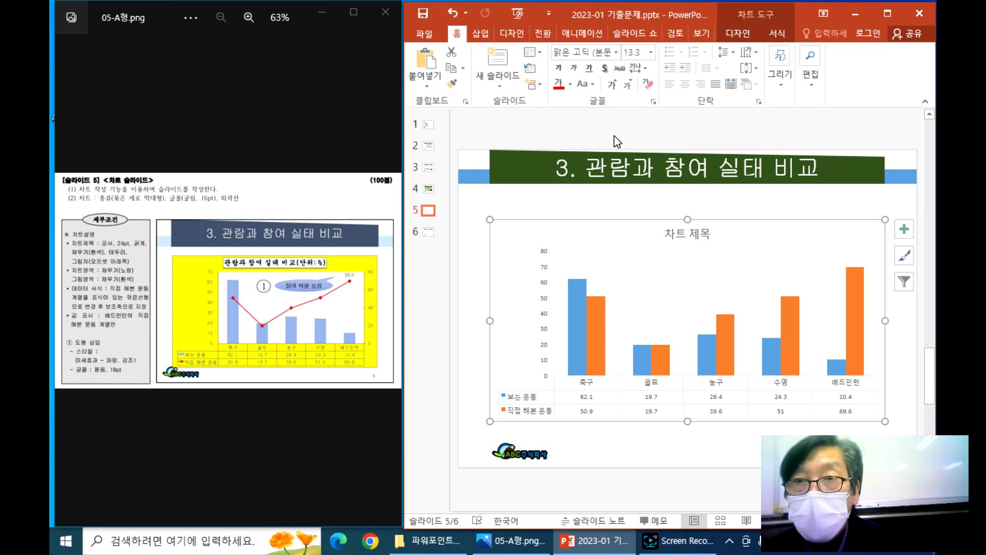
{"action": "left_click", "coordinate": [617, 55]}
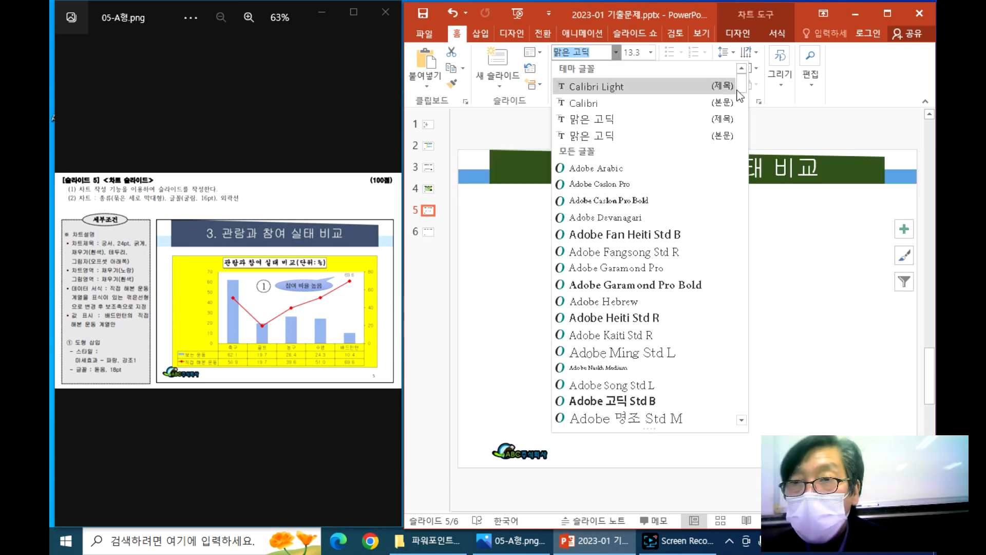
{"action": "left_click_drag", "start_coordinate": [743, 87], "coordinate": [750, 381]}
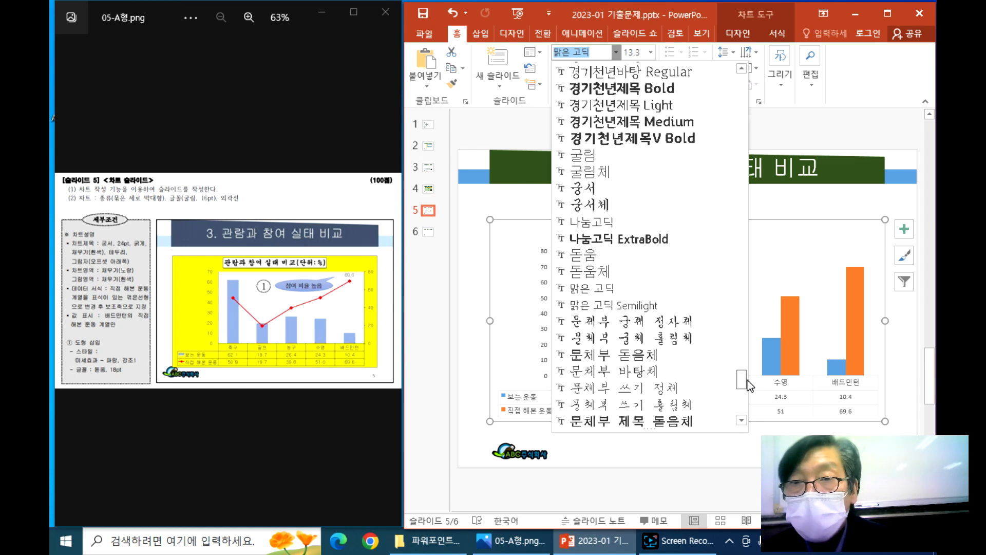
{"action": "left_click", "coordinate": [587, 157]}
{"action": "left_click", "coordinate": [650, 52]}
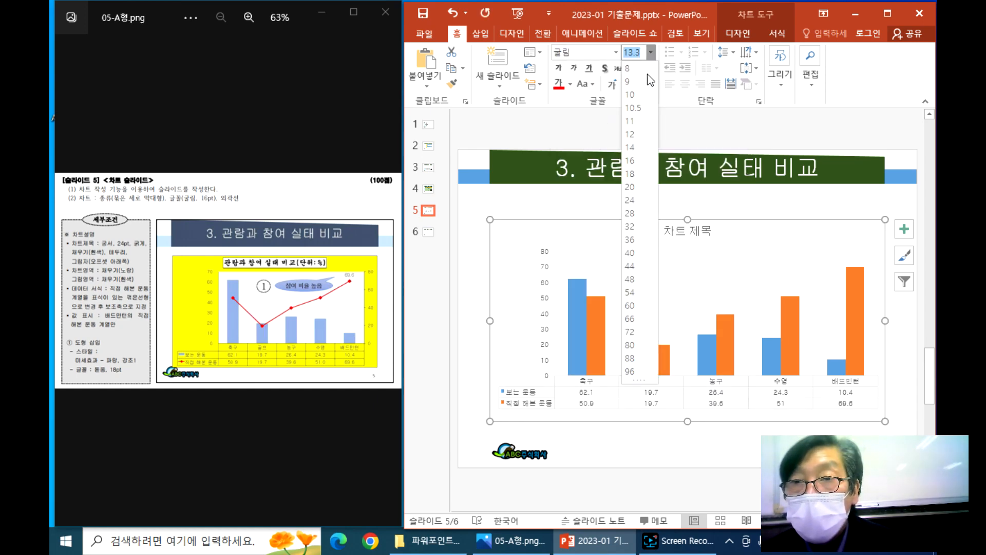
{"action": "left_click", "coordinate": [643, 166]}
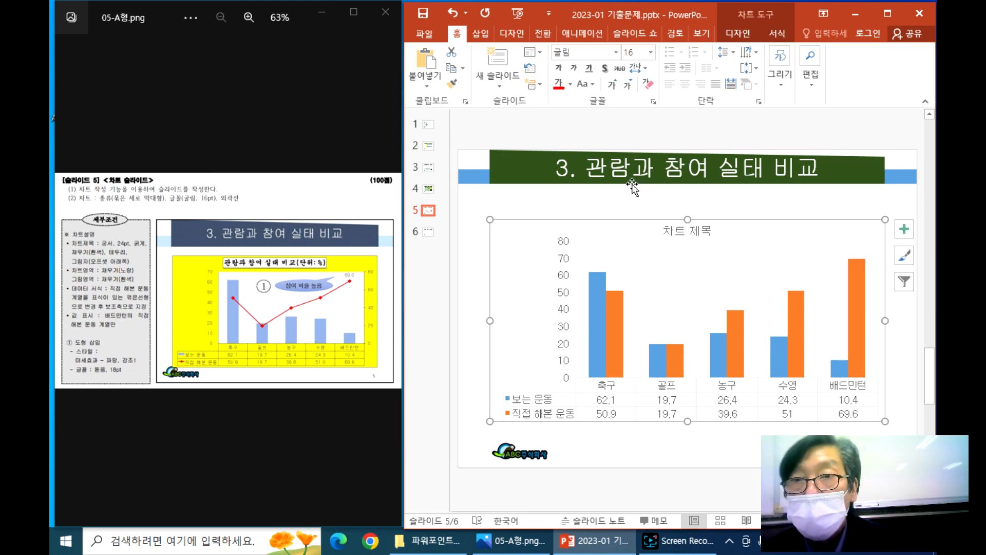
{"action": "left_click", "coordinate": [569, 85]}
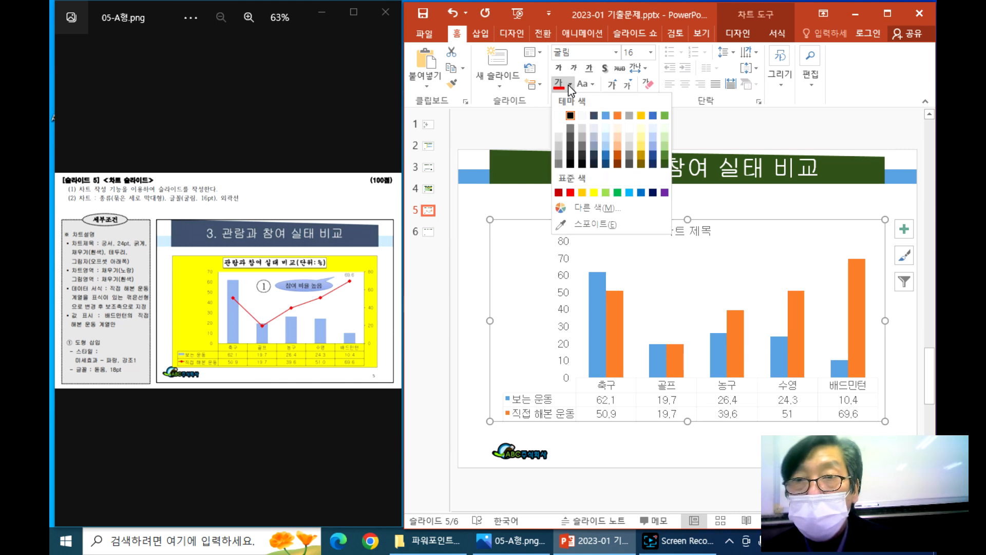
{"action": "left_click", "coordinate": [574, 121]}
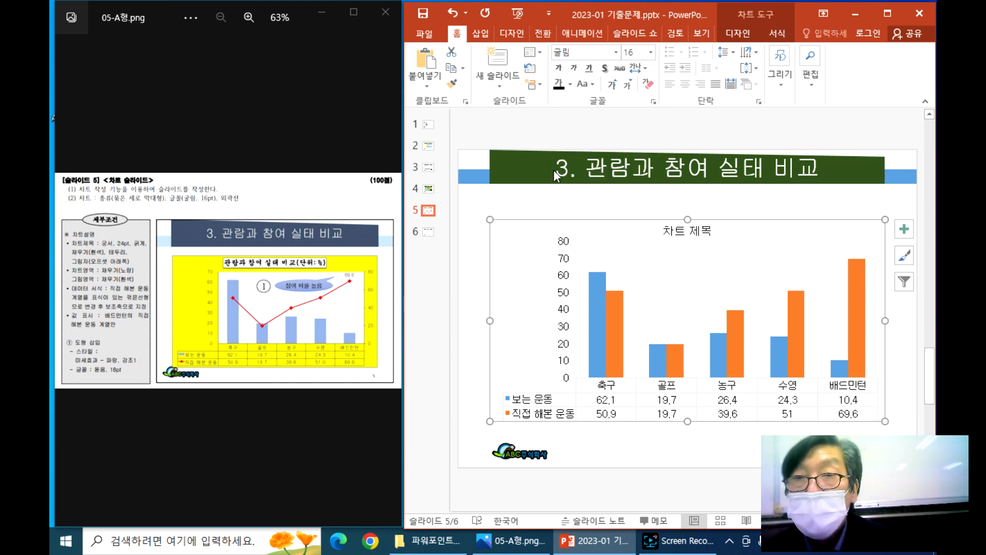
Give the whole chart area a black outline
{"action": "left_click", "coordinate": [778, 34]}
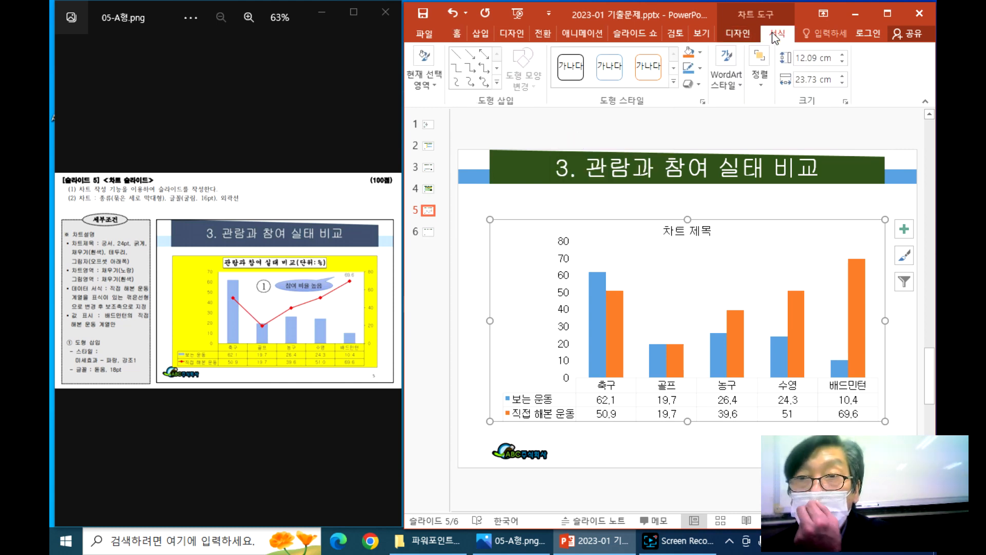
{"action": "left_click", "coordinate": [705, 73]}
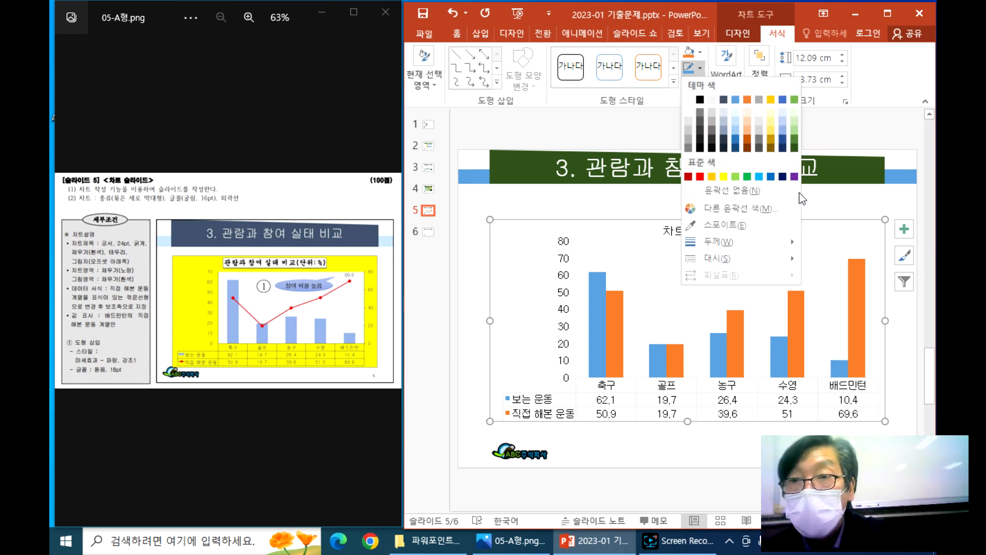
{"action": "left_click", "coordinate": [700, 99]}
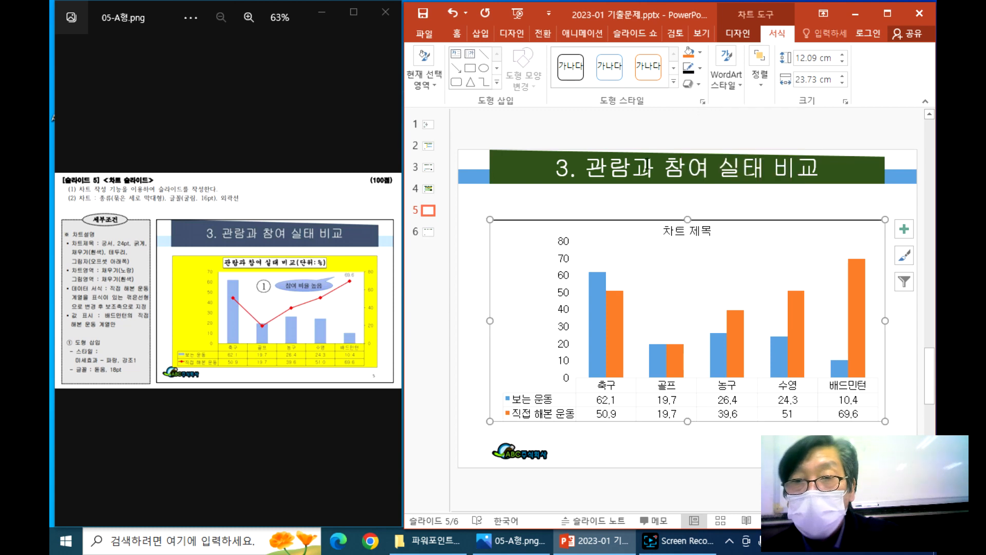